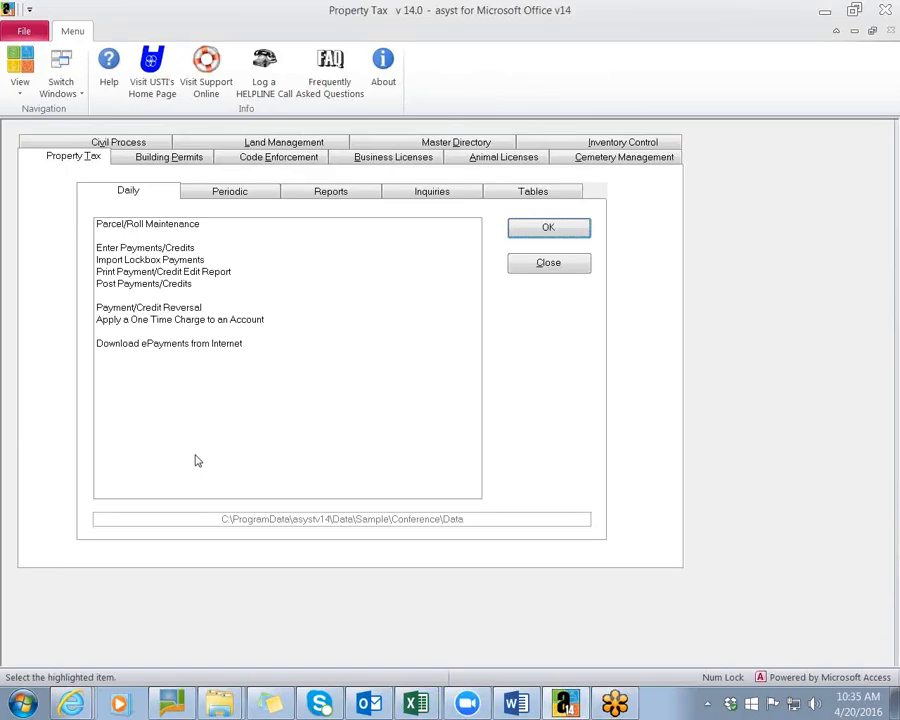
- Open the Master Directory Inquiry from the Master Directory module's inquiries
left_click(456, 143)
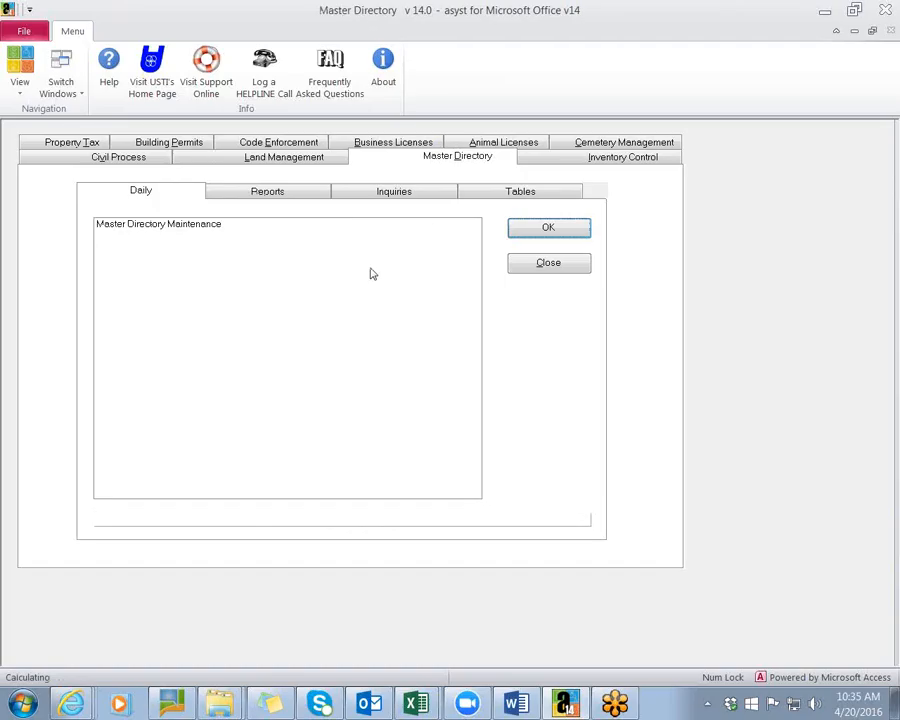
left_click(358, 195)
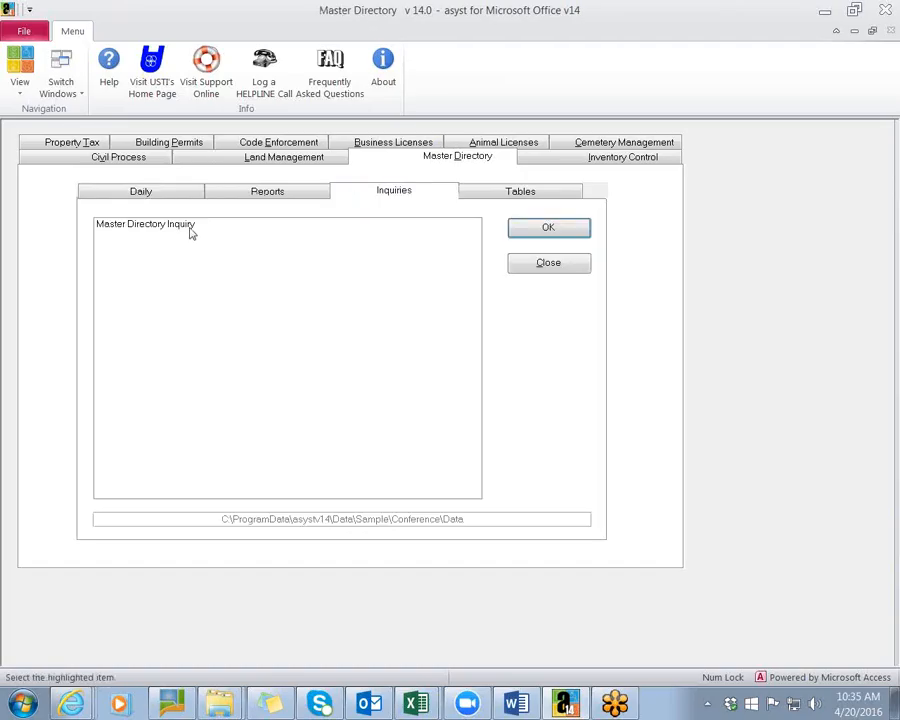
left_click(444, 226)
left_click(556, 238)
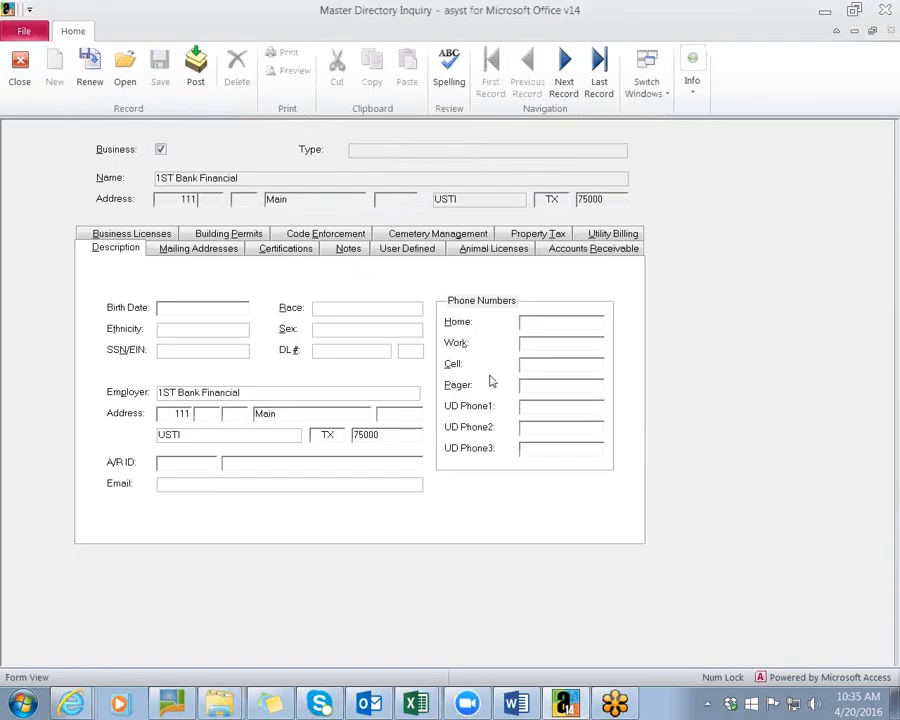
- View the animal licenses and business licenses linked to the 1ST Bank Financial record and close the inquiry
left_click(454, 256)
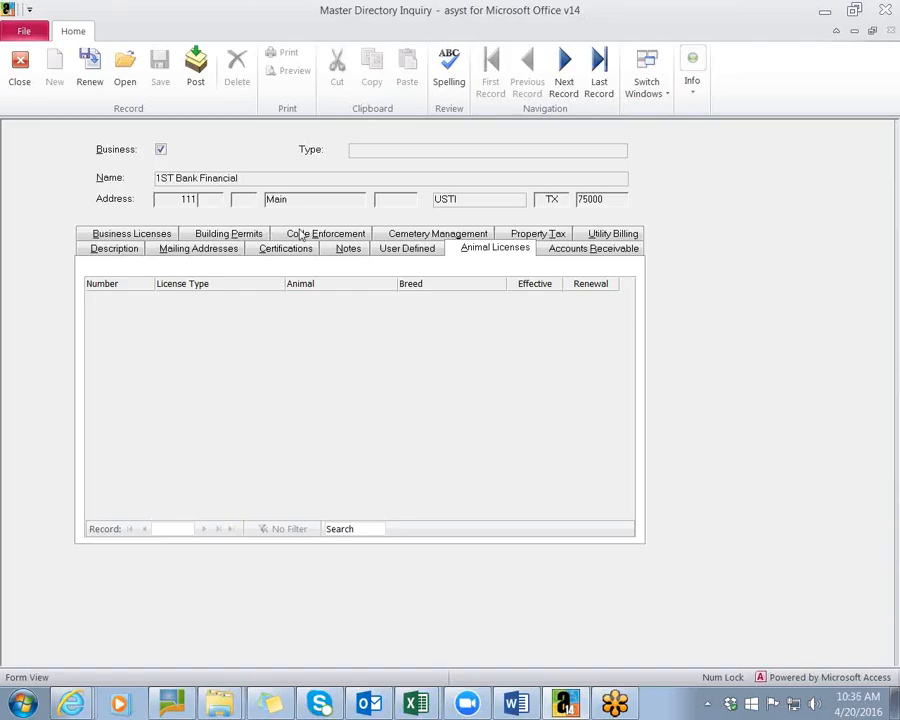
left_click(131, 233)
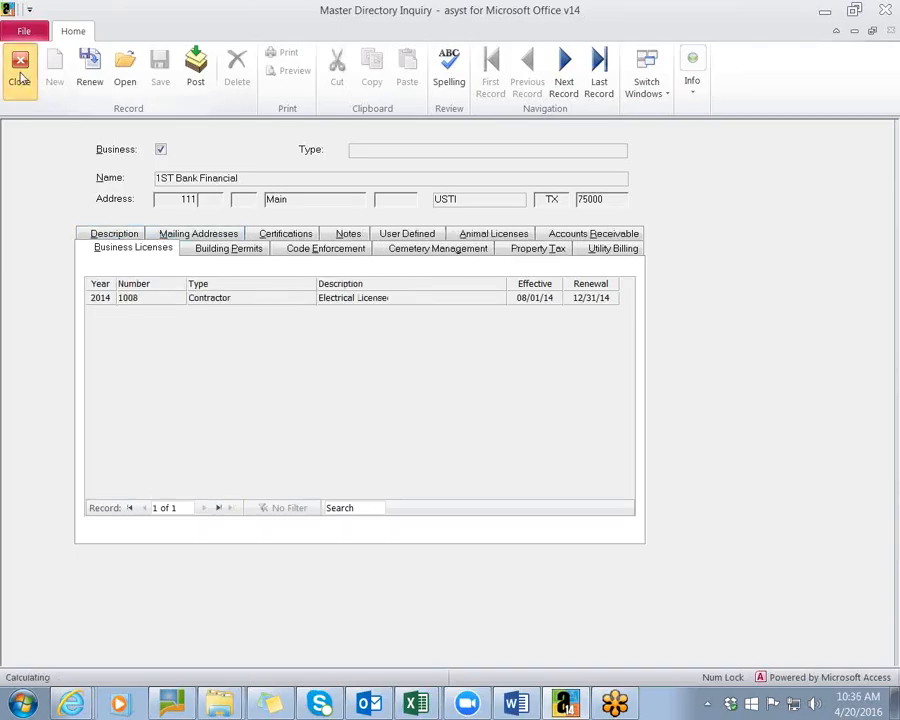
left_click(19, 66)
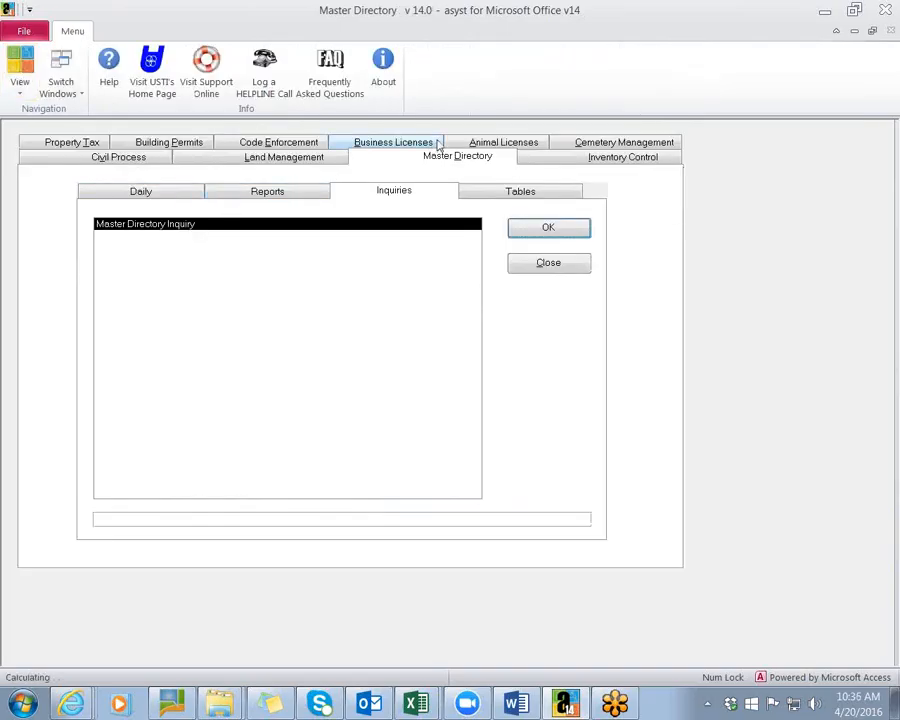
- Open License Maintenance from the daily tasks of the Animal Licenses module
left_click(466, 143)
left_click(183, 199)
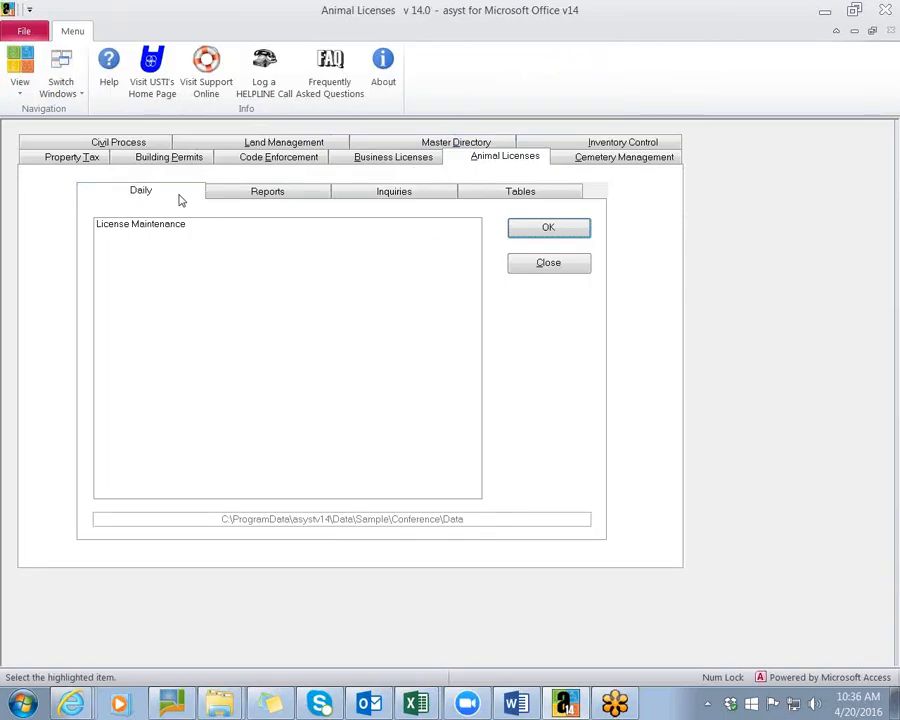
left_click(178, 226)
left_click(548, 227)
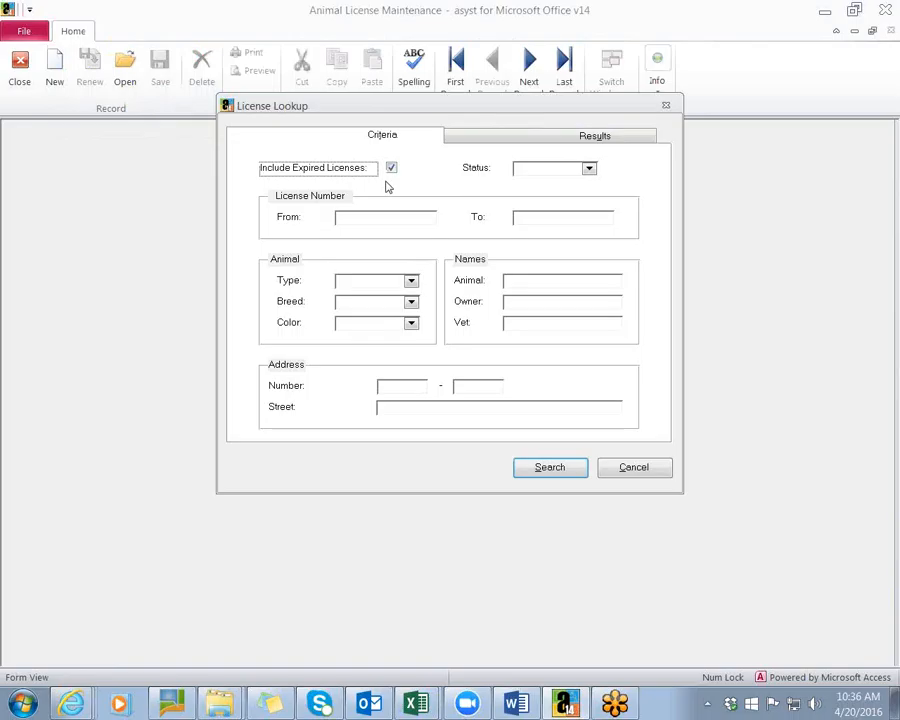
- Review the status and animal type choices in the license lookup, and search without filters to open Bubbles' dog license
left_click(590, 170)
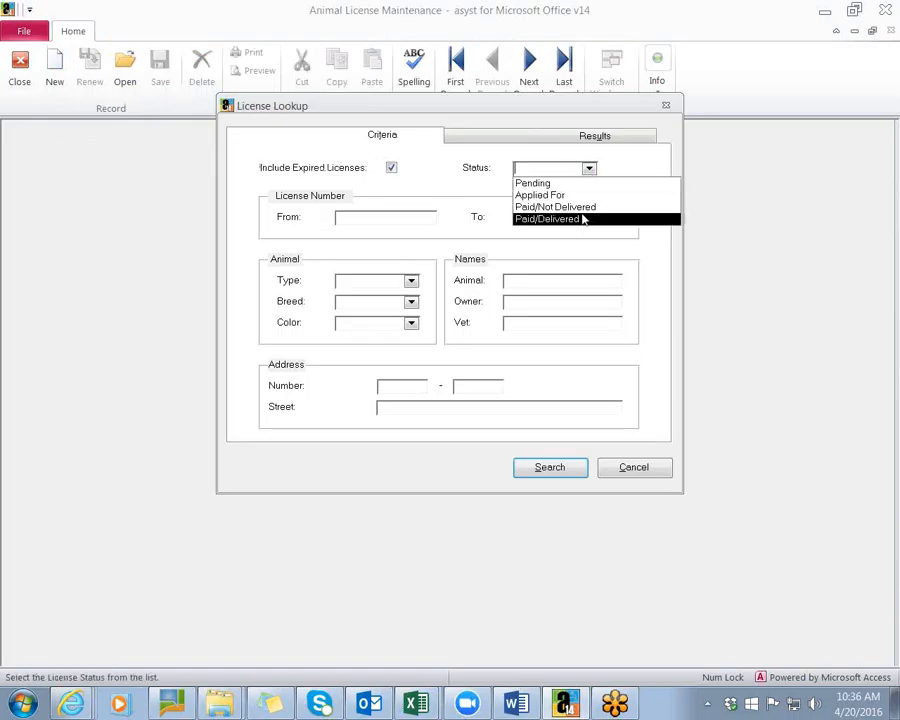
left_click(434, 177)
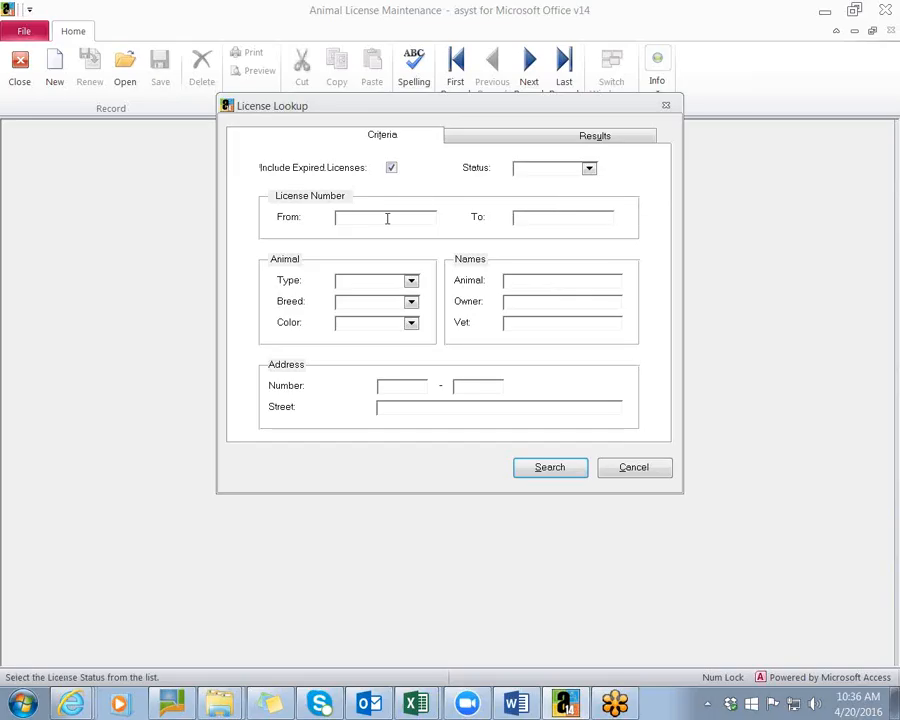
left_click(411, 281)
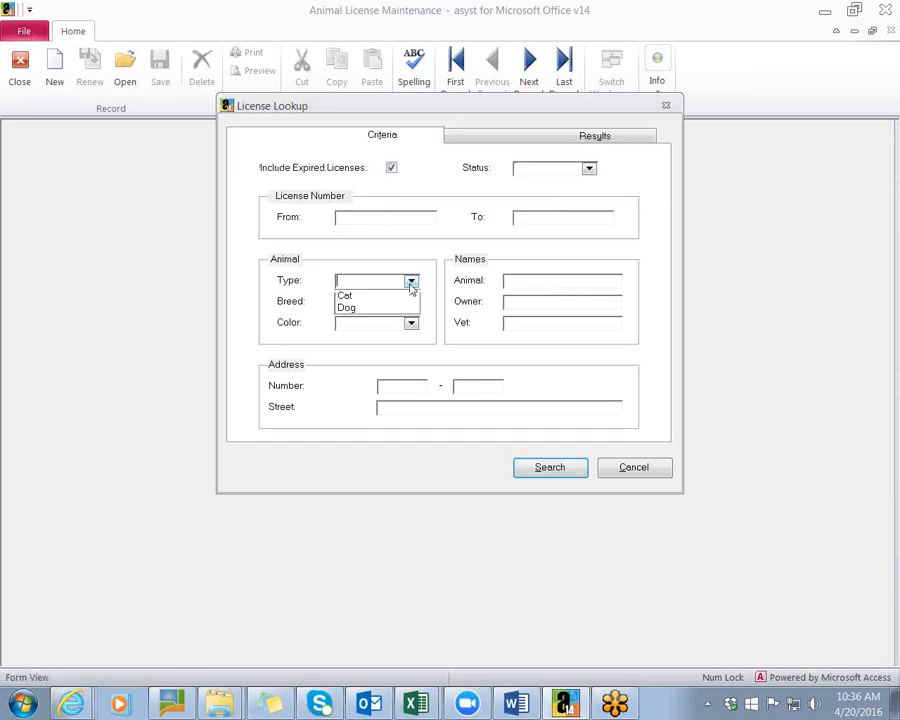
left_click(399, 244)
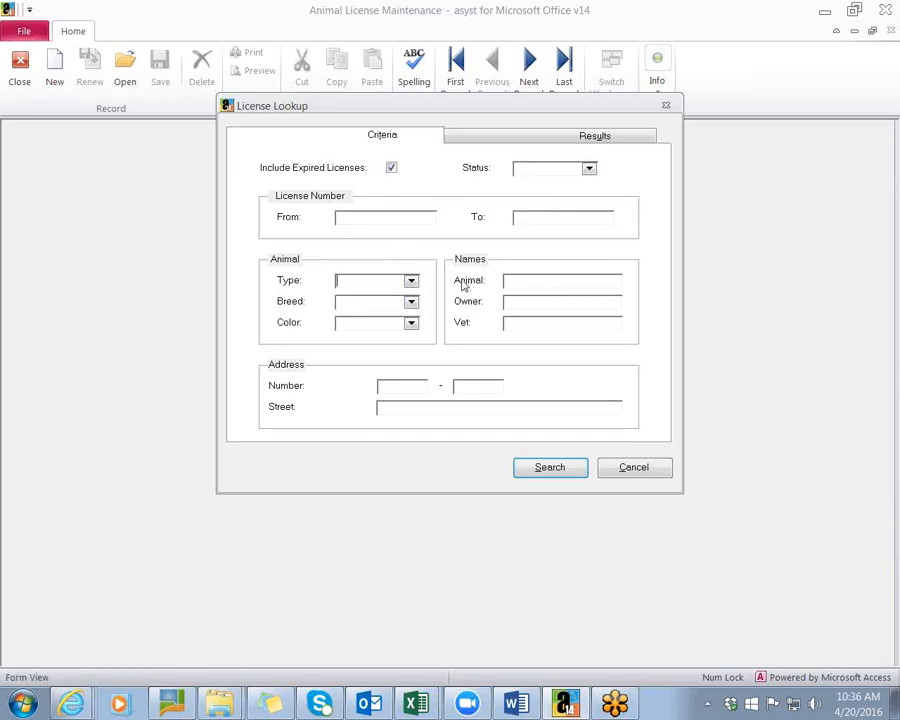
left_click(549, 467)
left_click(636, 168)
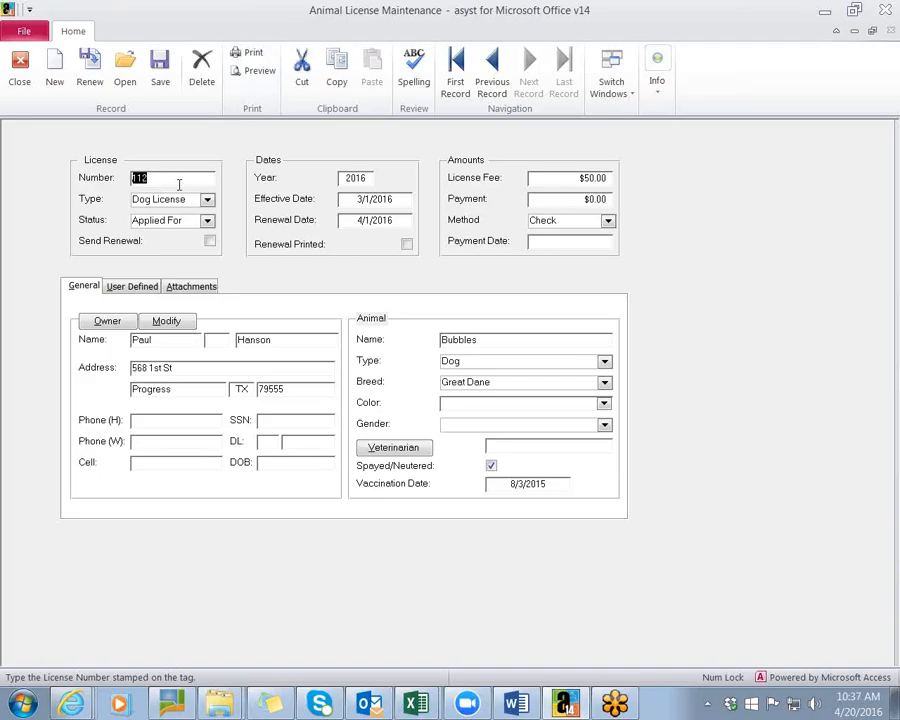
- Review the license type and status choices and the renewal date on the dog license without changing them
left_click(206, 199)
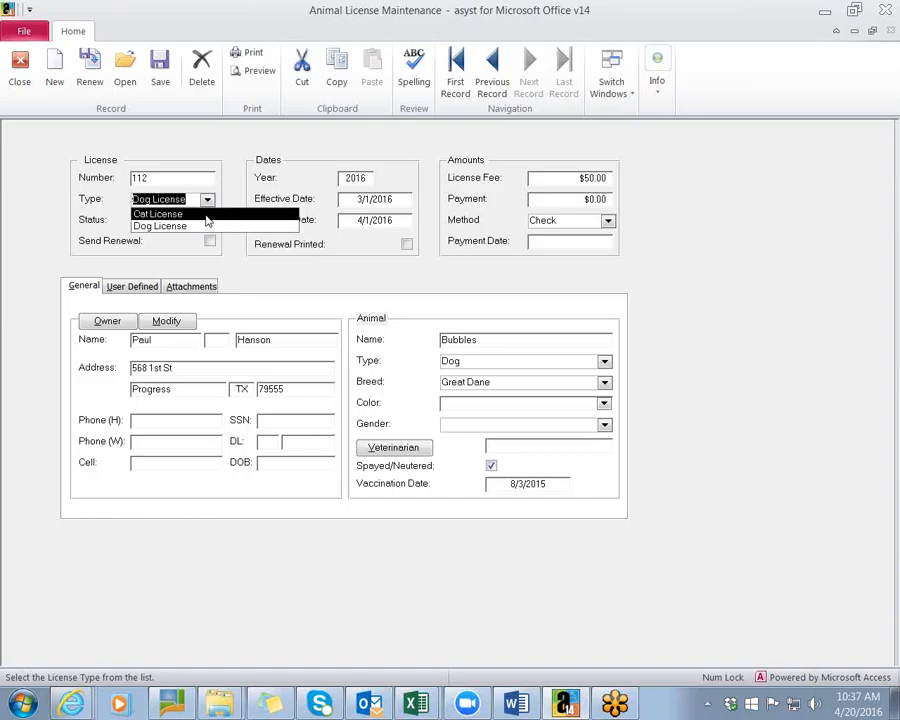
left_click(234, 138)
left_click(210, 221)
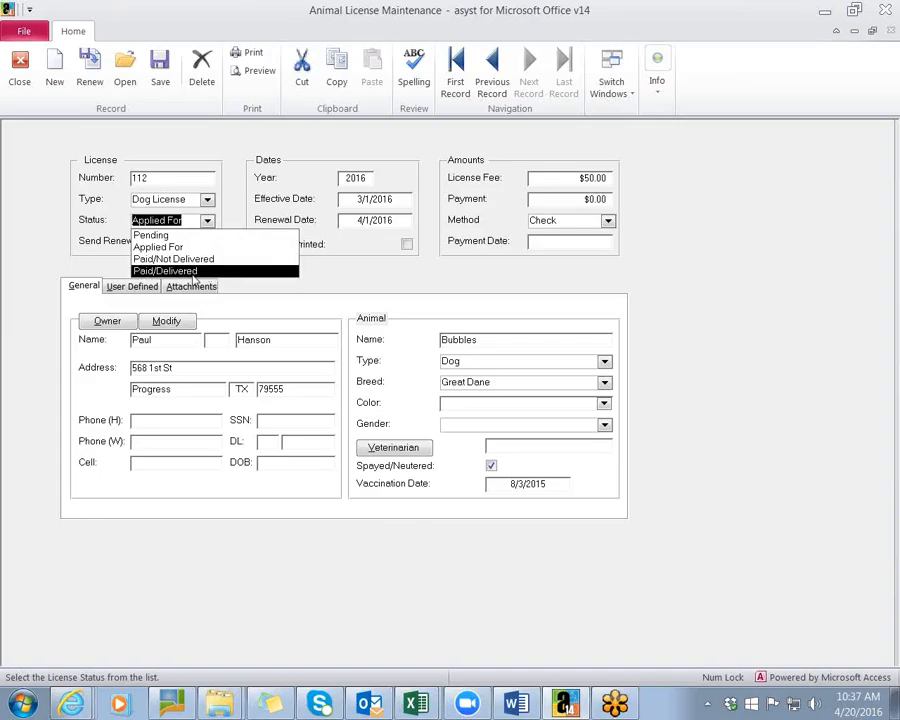
left_click(325, 273)
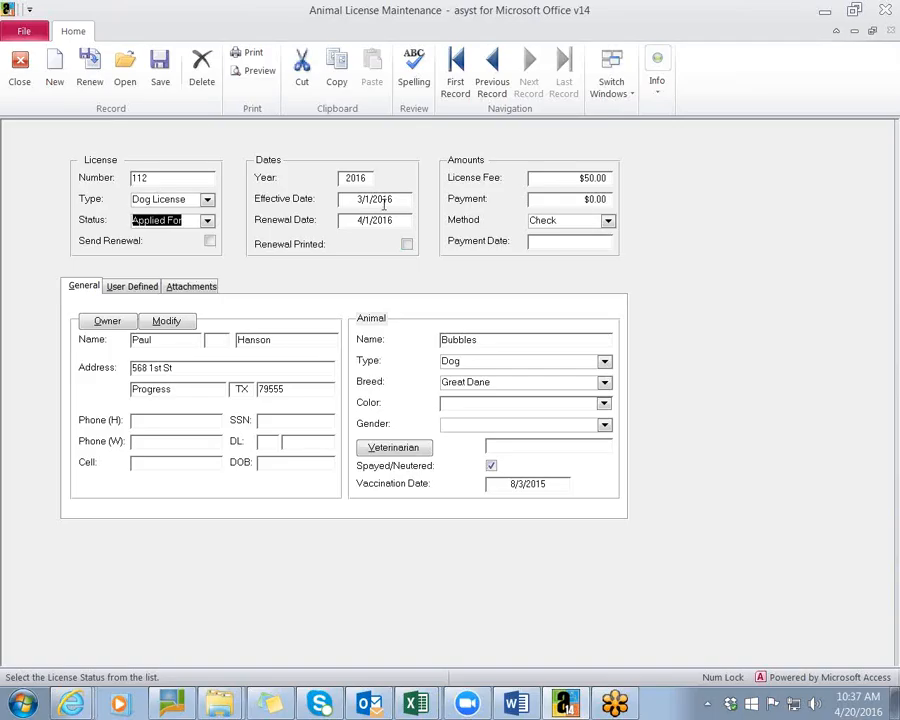
left_click(403, 222)
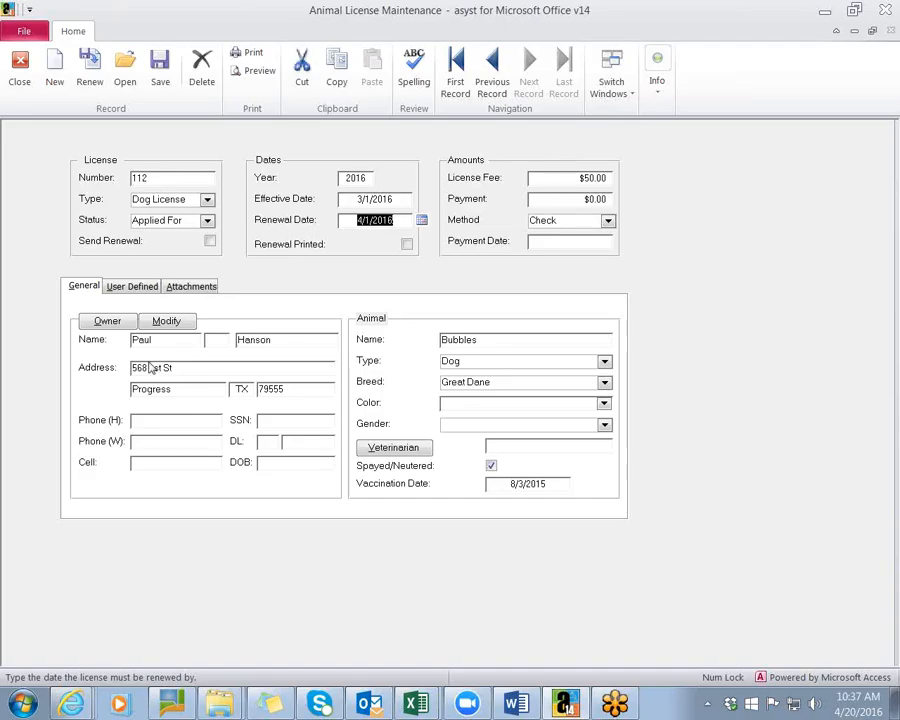
- Check the owner lookup in the master directory and the animal type choices, keeping the current owner and Dog
left_click(107, 321)
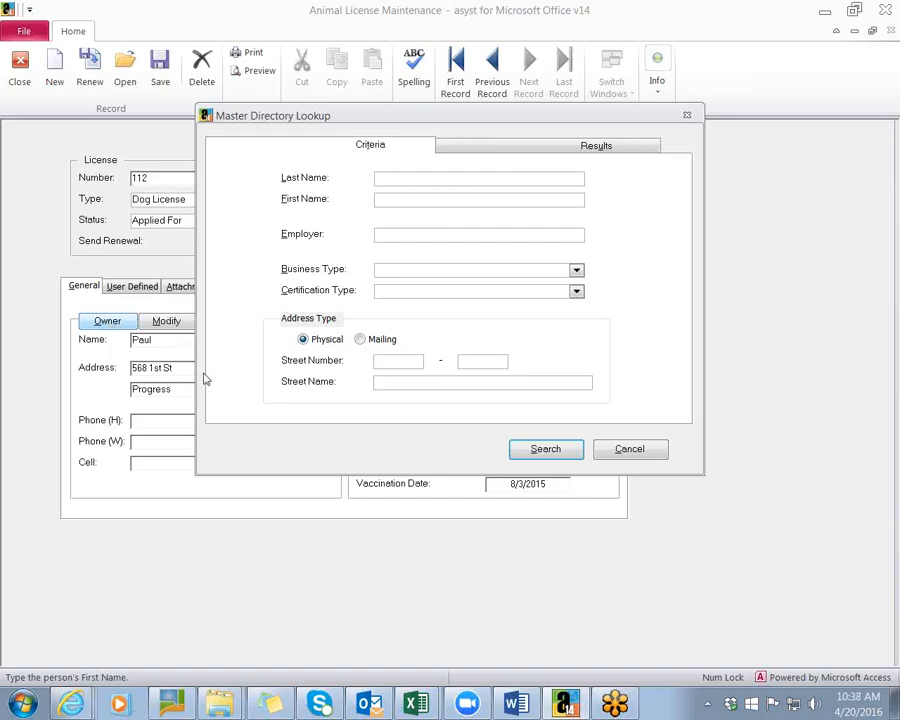
left_click(627, 449)
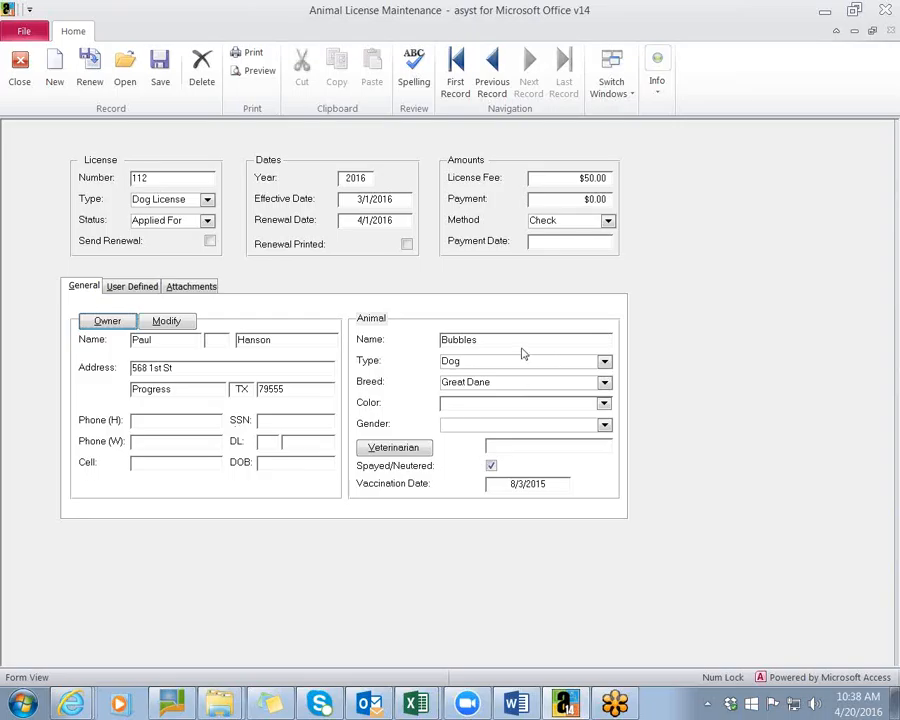
left_click(604, 362)
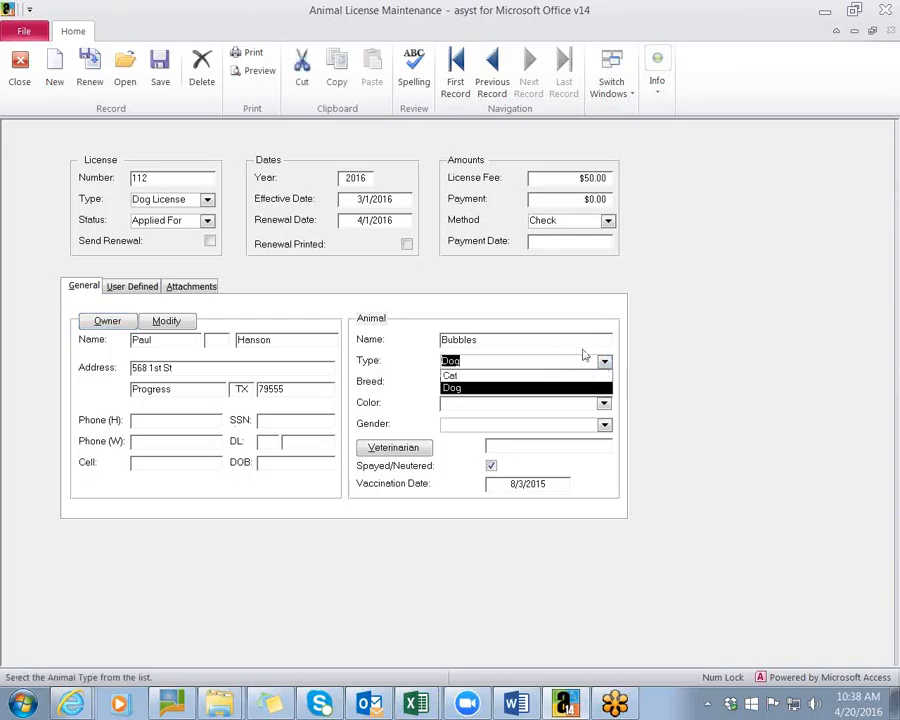
left_click(600, 387)
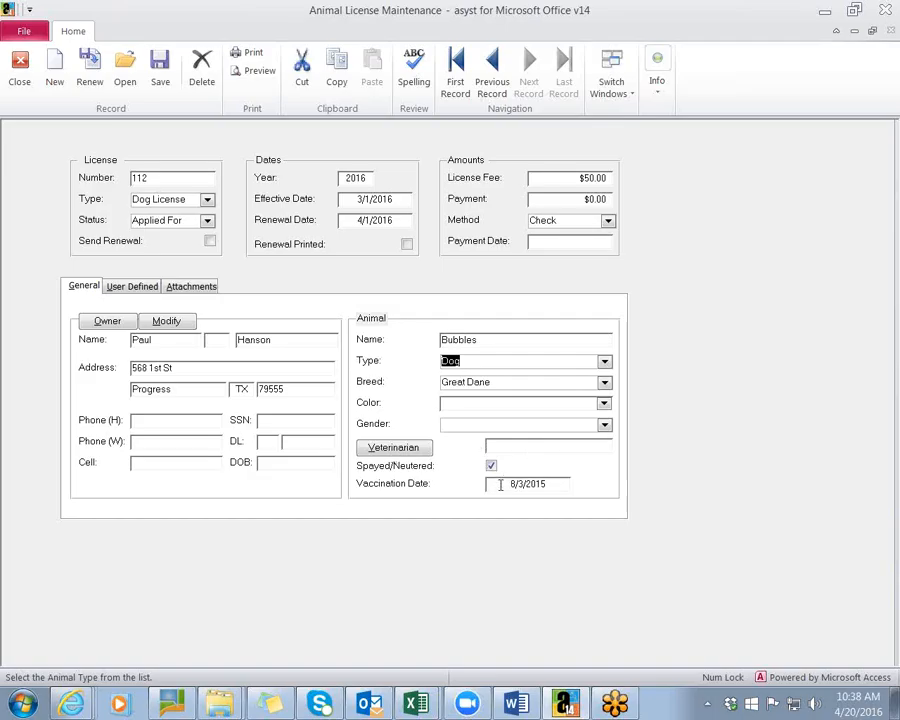
- Review the license's user-defined fields and document attachment form, cancel the attachment, and return to the general details
left_click(146, 288)
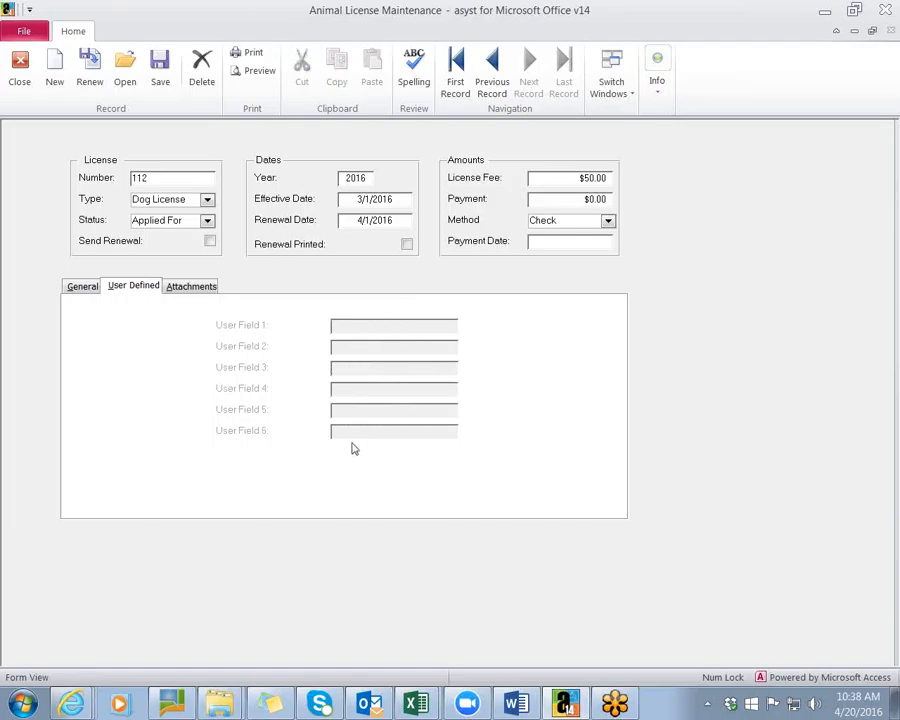
left_click(184, 289)
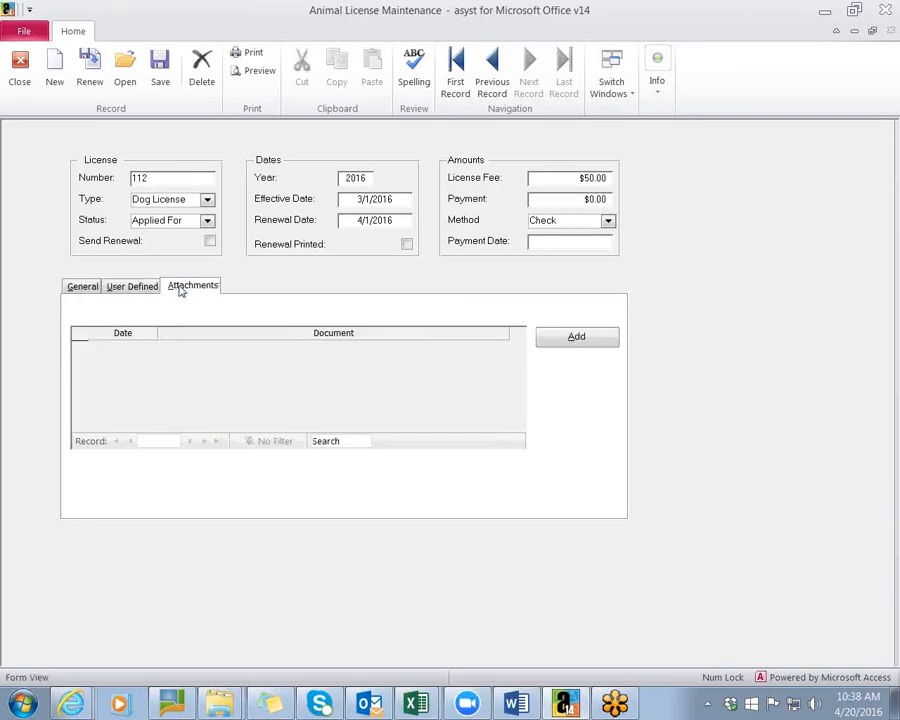
left_click(542, 337)
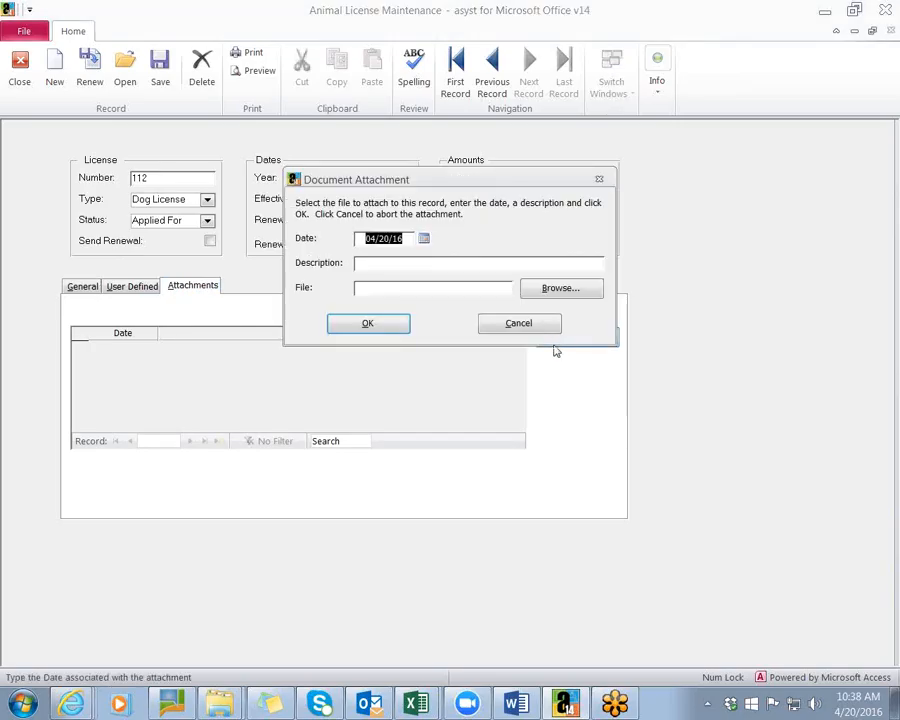
left_click(530, 325)
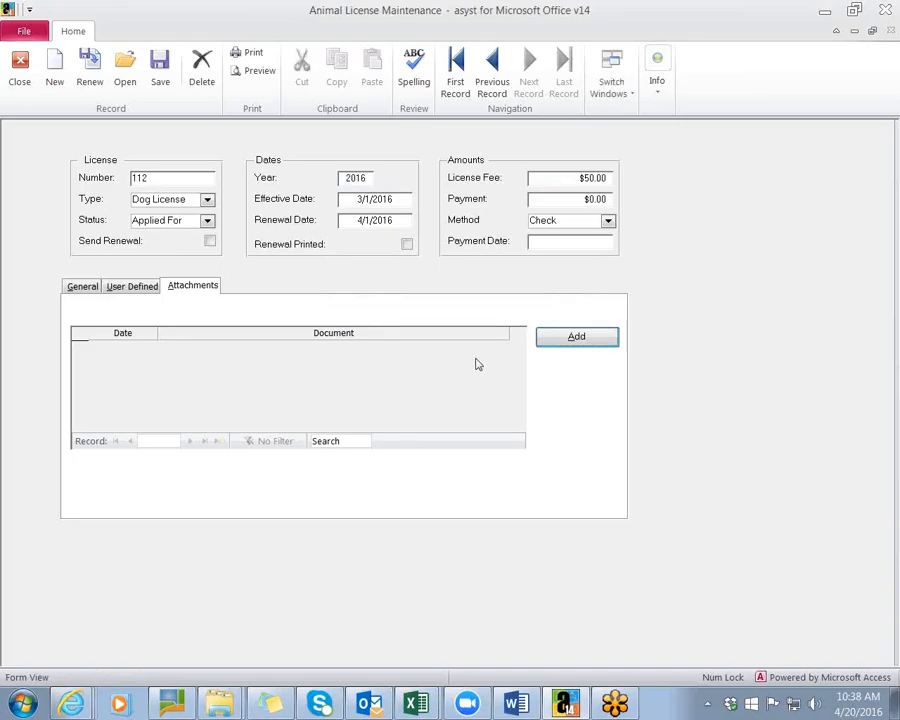
left_click(85, 287)
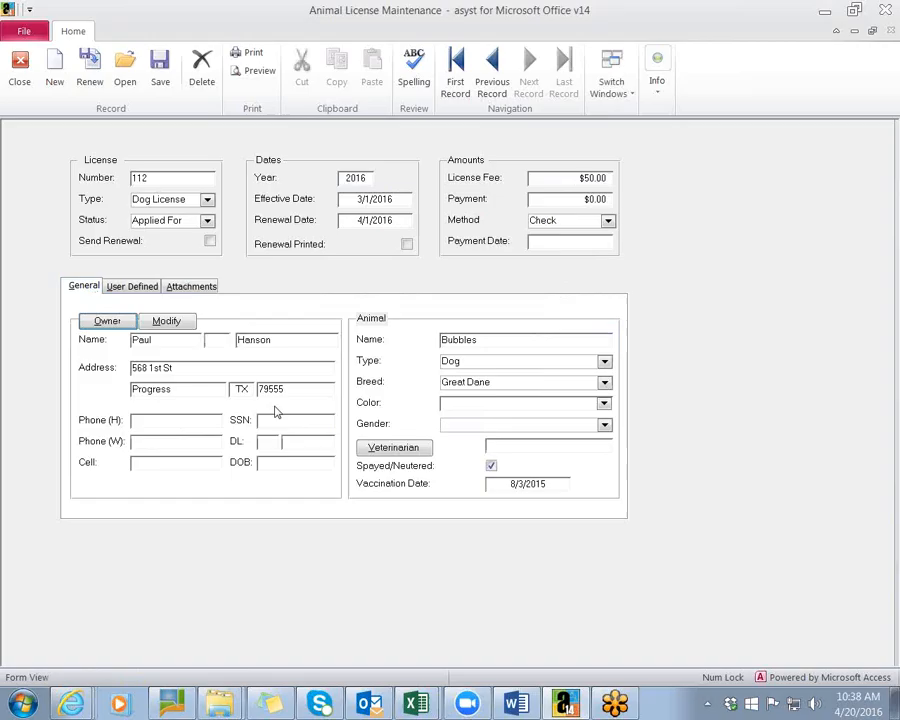
- Preview the printable animal license and receipt up close, and close both the preview and the license record
left_click(261, 70)
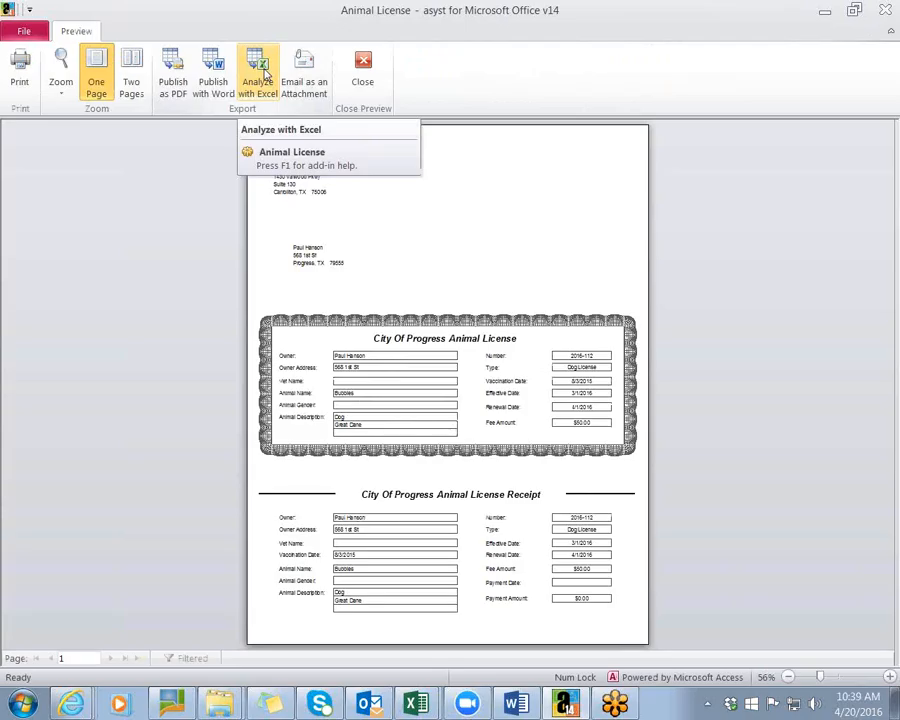
left_click(530, 386)
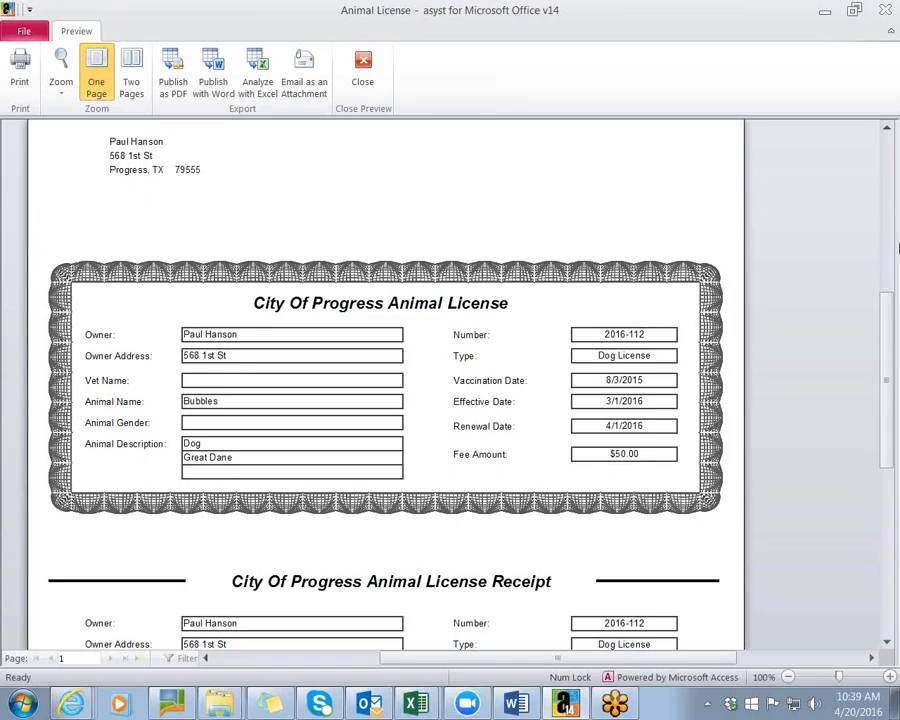
left_click_drag(892, 336, 896, 412)
scroll(395, 203, "up", 5)
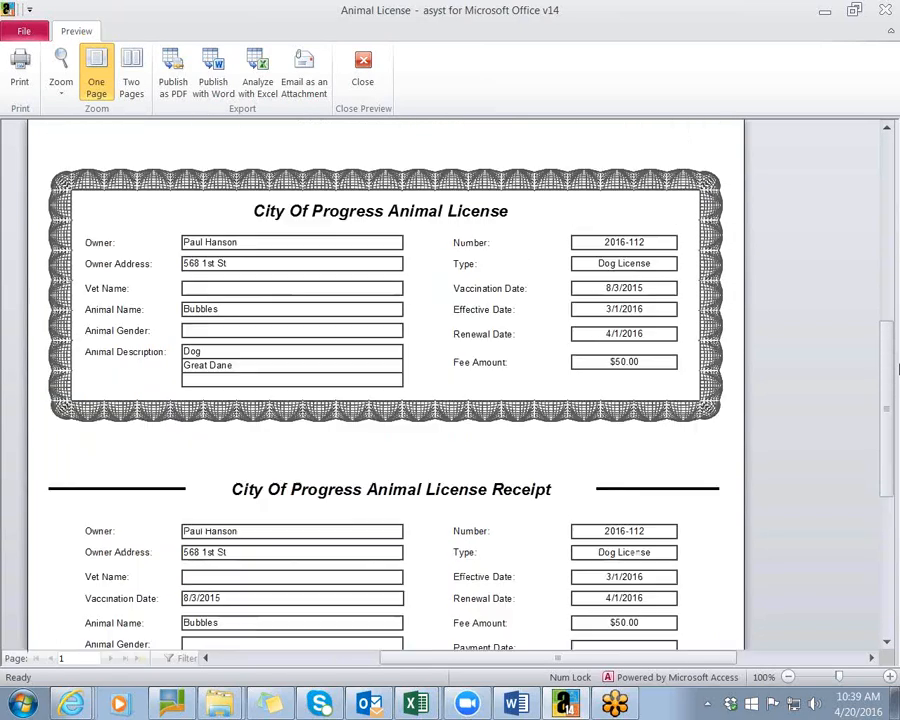
left_click(368, 86)
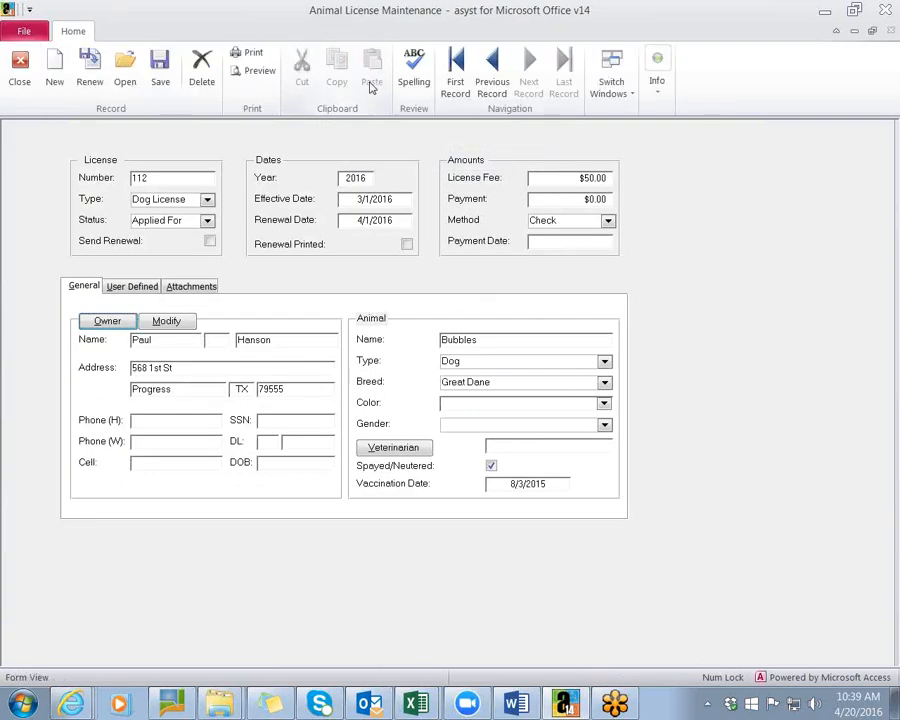
left_click(20, 76)
- Run the License List by Address report with all filters blank and zoom in on the listed licenses
left_click(212, 197)
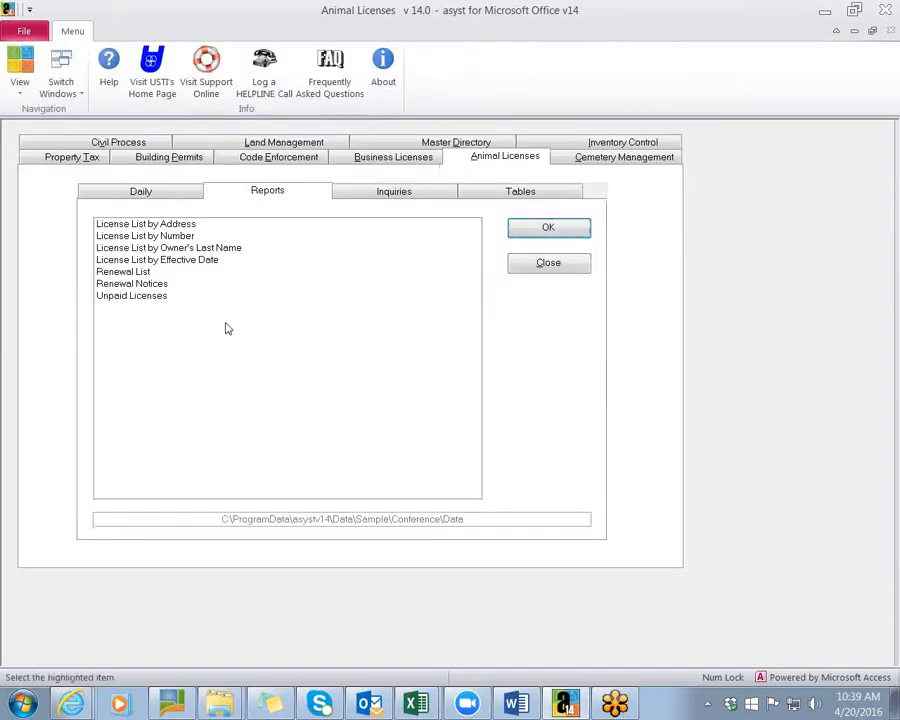
left_click(200, 226)
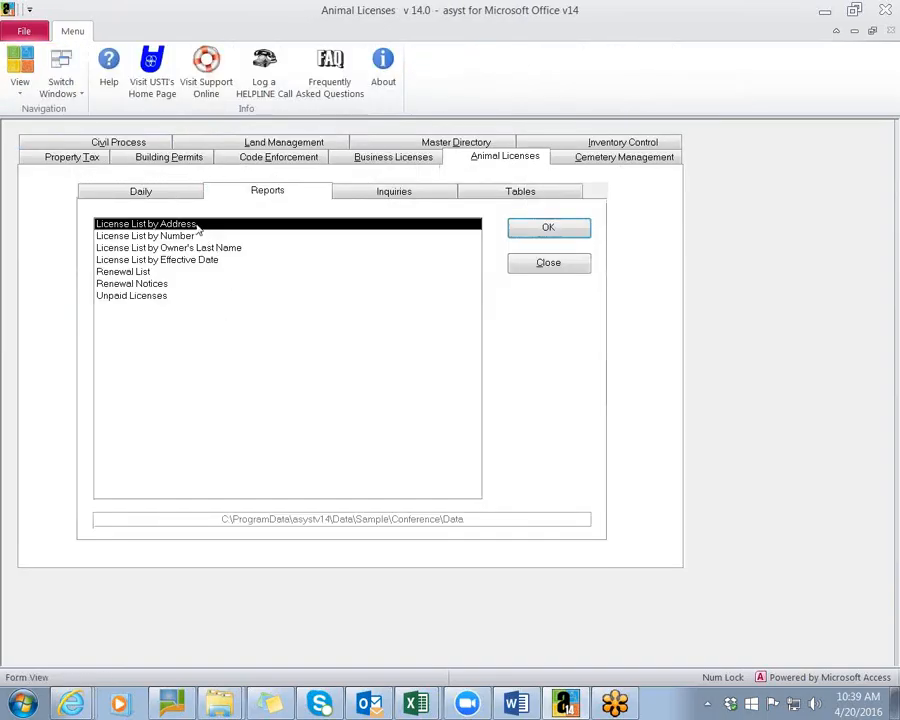
left_click(546, 230)
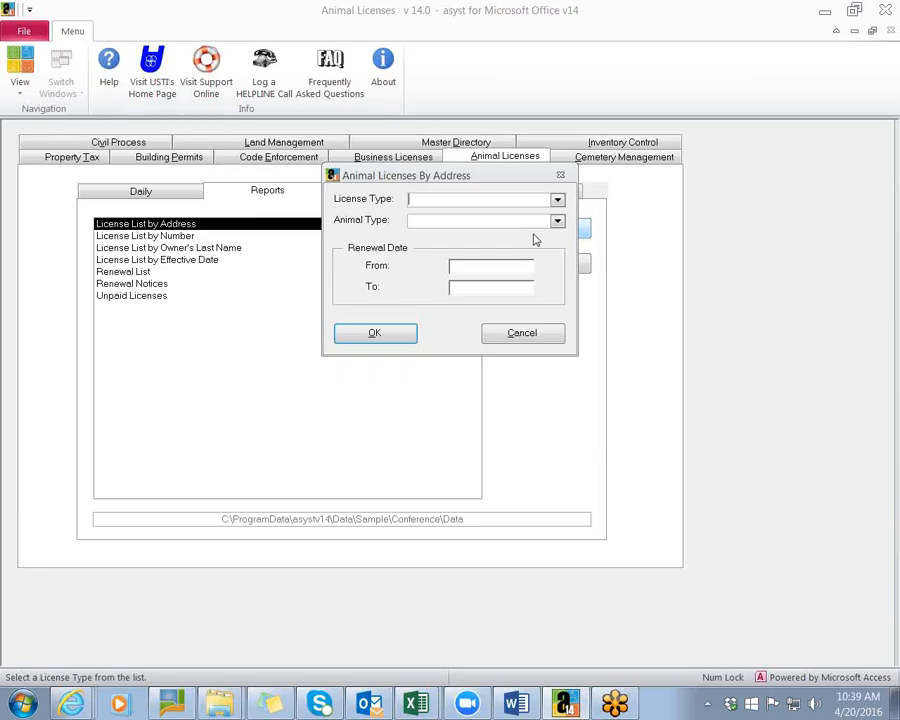
left_click(383, 340)
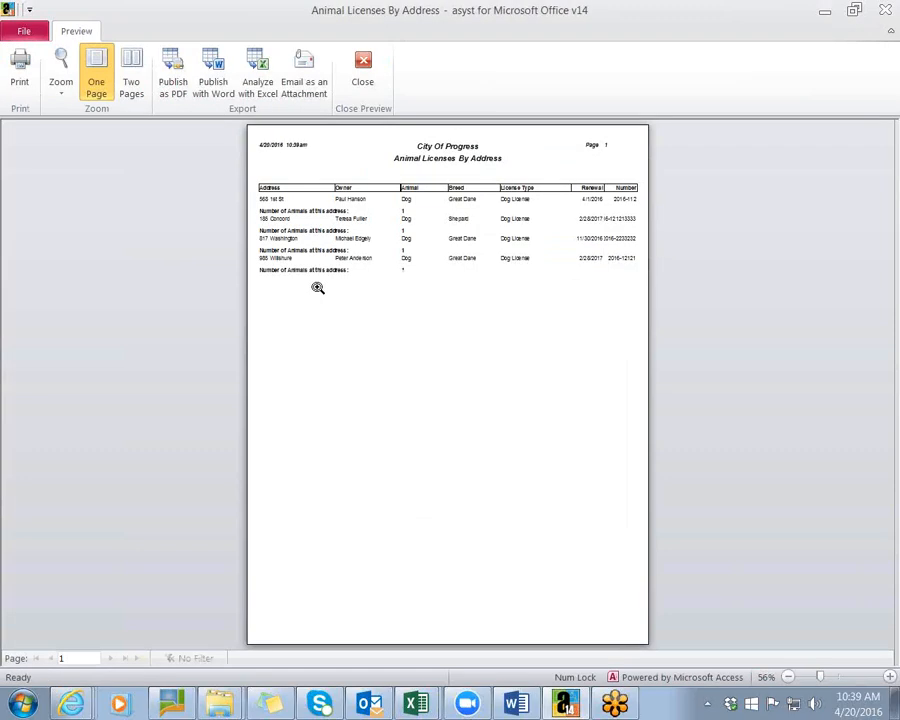
left_click(315, 272)
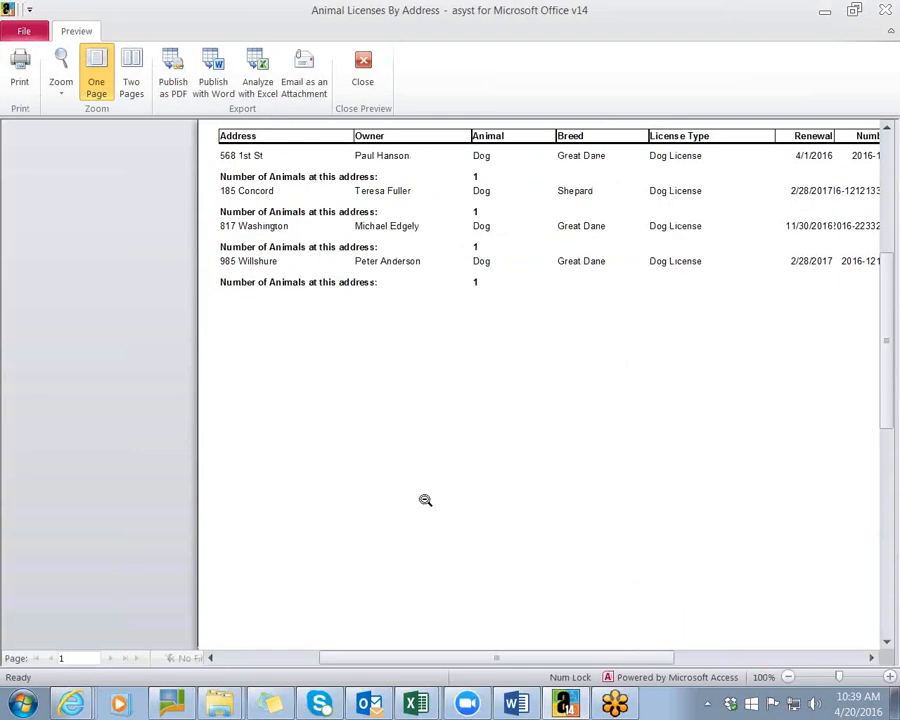
- Close the by-address report, and run and review the License List by Number report with all filters blank
left_click_drag(532, 656, 580, 644)
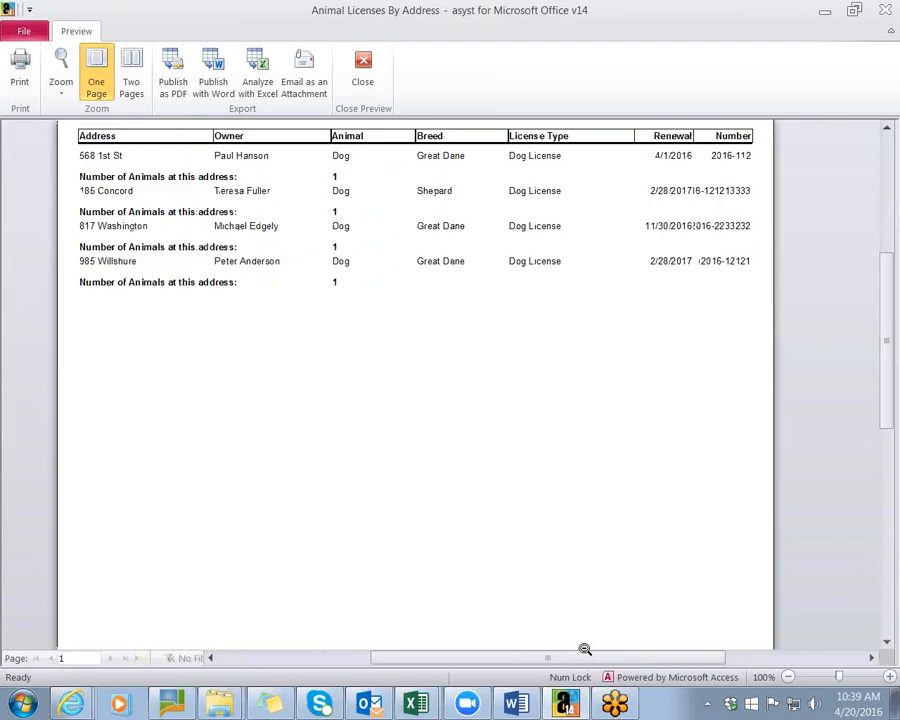
left_click(357, 92)
left_click(216, 237)
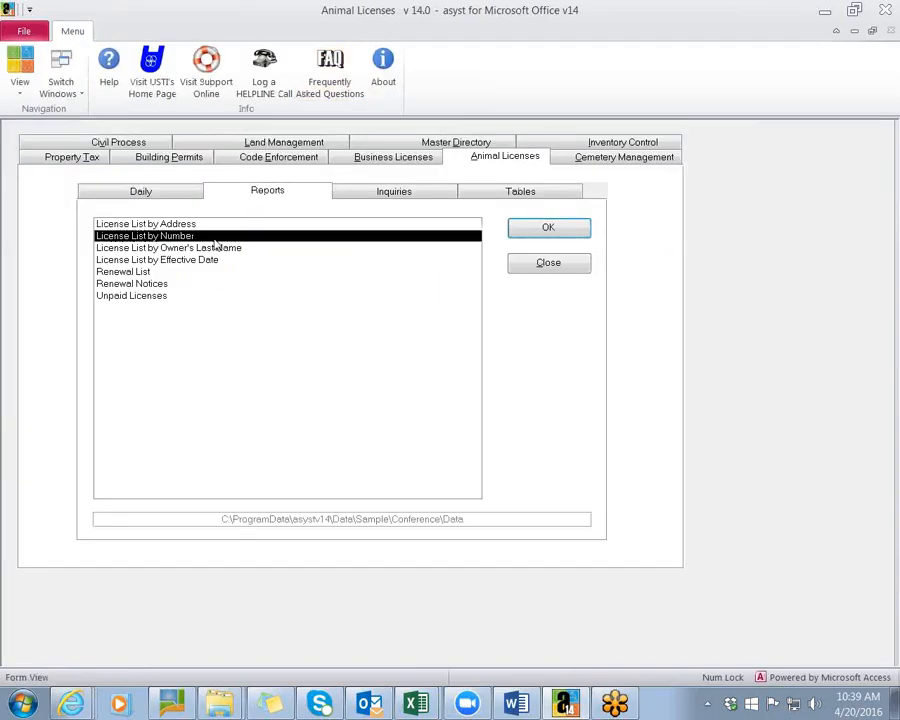
left_click(556, 233)
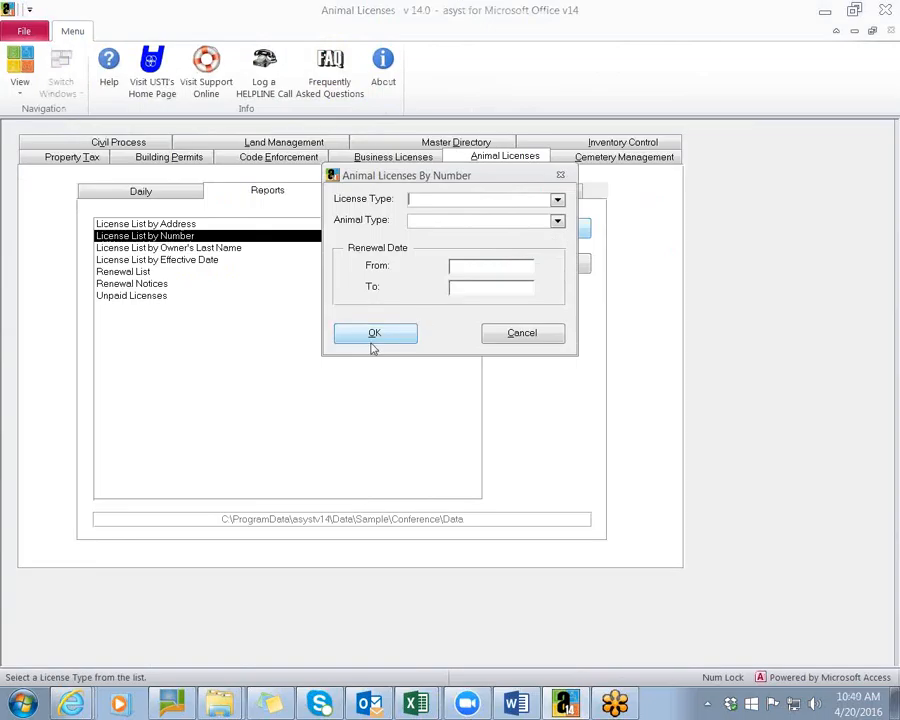
left_click(374, 338)
left_click(378, 334)
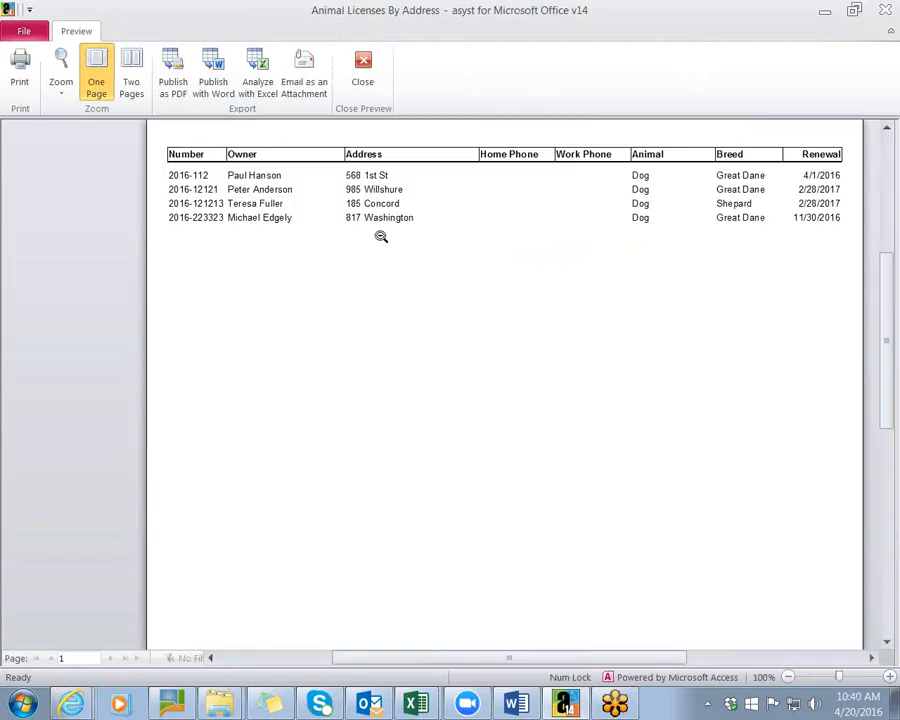
scroll(895, 312, "up", 2)
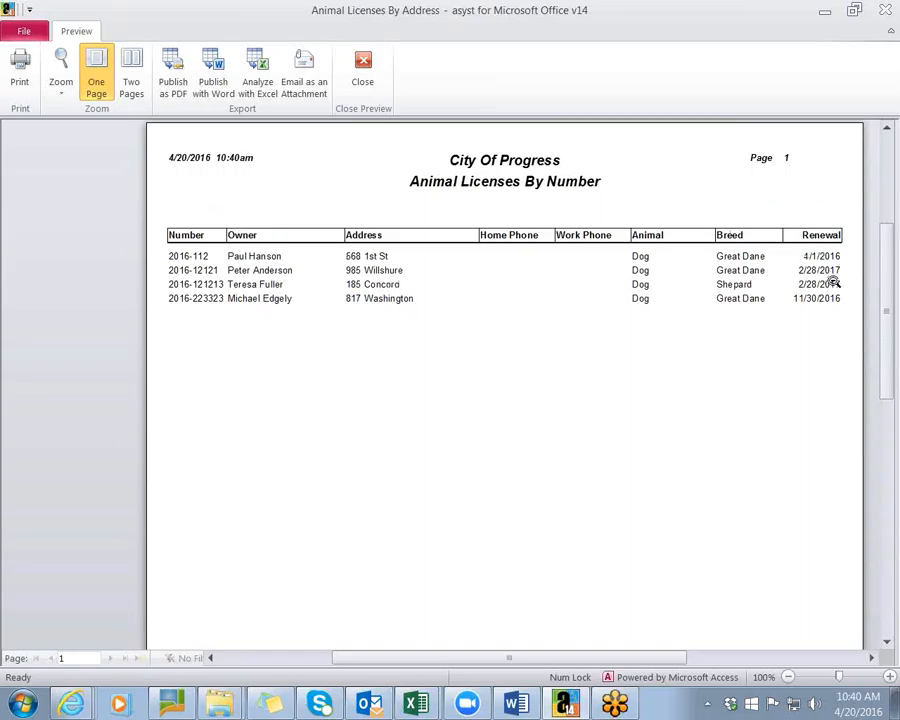
left_click(358, 68)
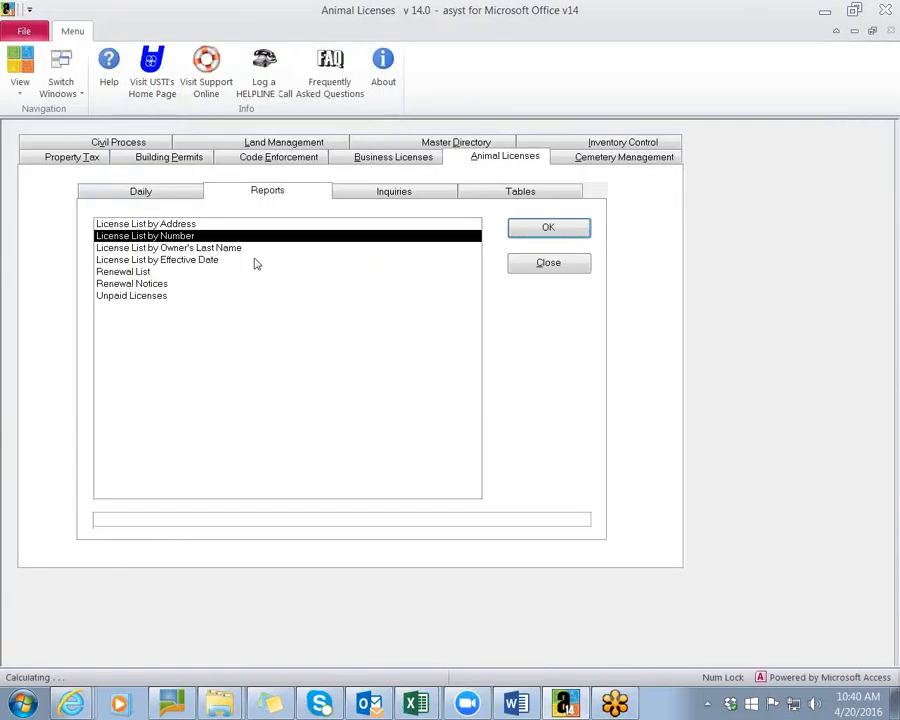
- Highlight the License List by Effective Date, Renewal List and Renewal Notices reports in turn
left_click(181, 263)
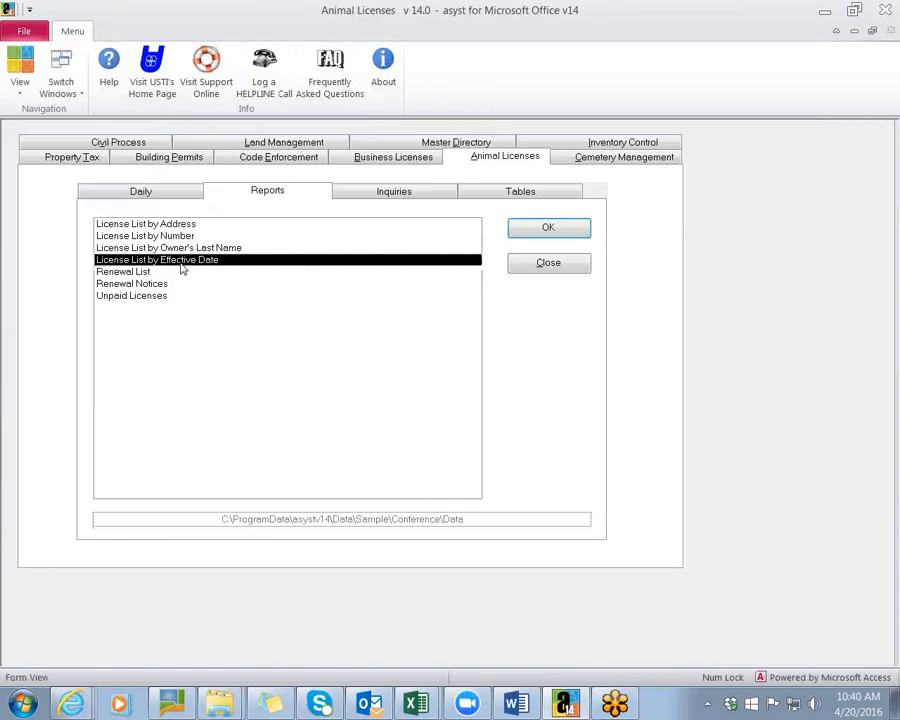
left_click(168, 274)
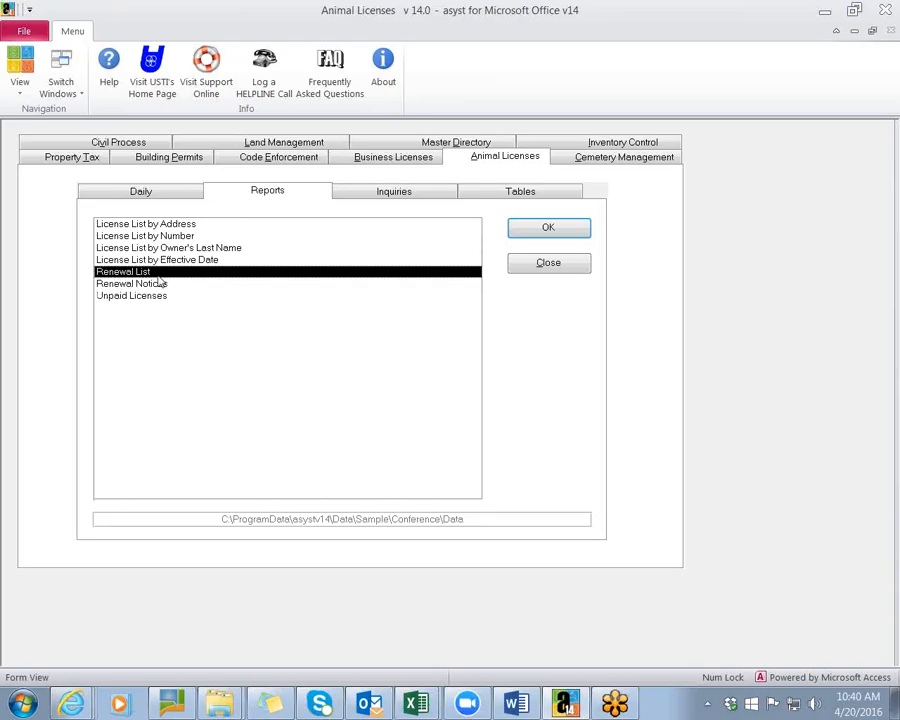
left_click(155, 286)
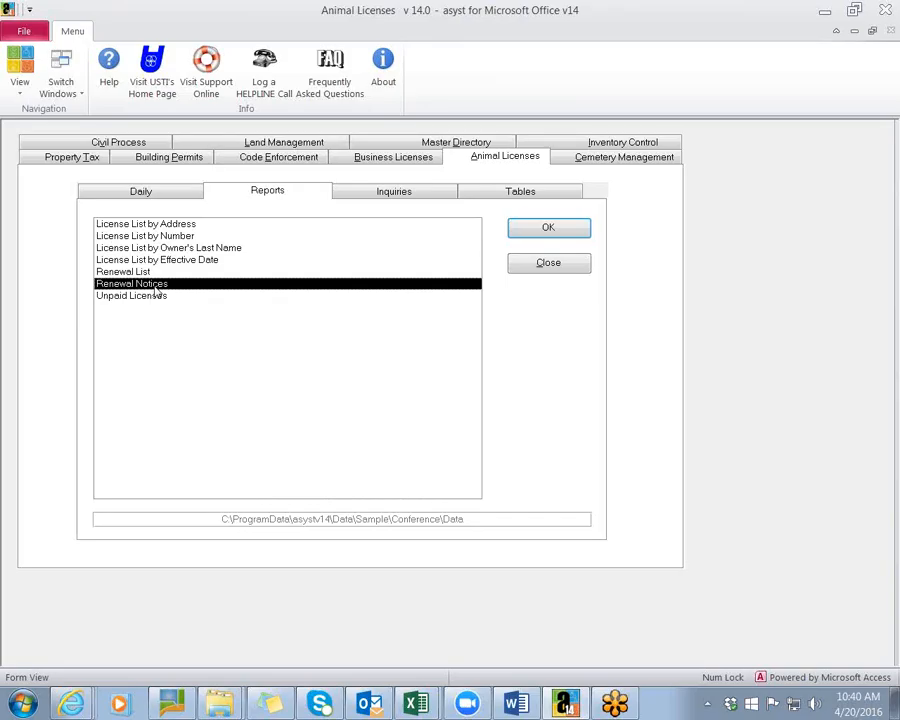
- Run the Unpaid Licenses report, review the listed licenses, and close its preview
left_click(158, 296)
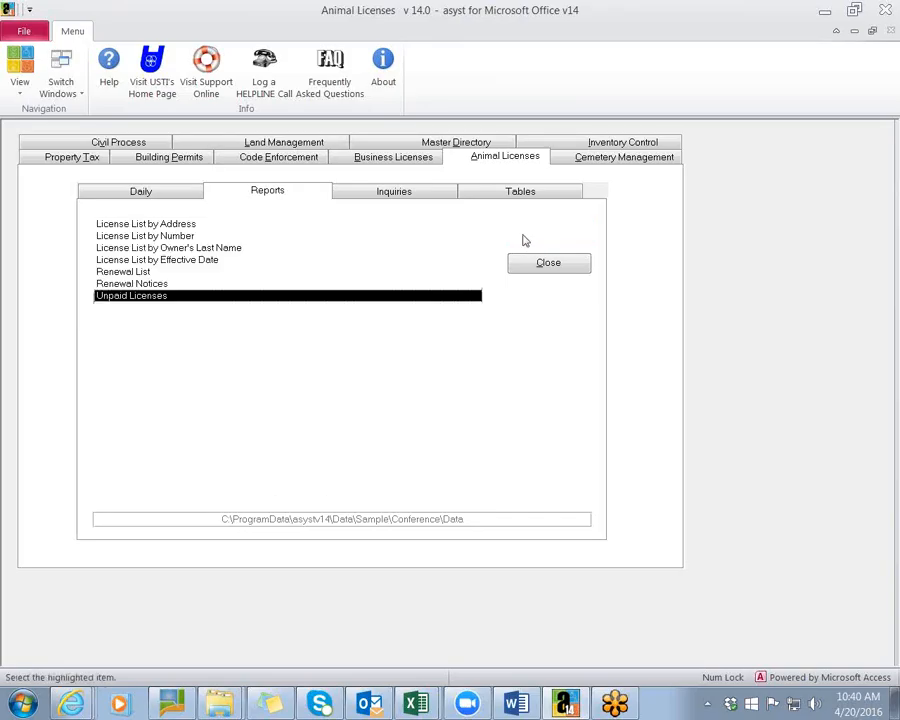
left_click(525, 238)
key("Return")
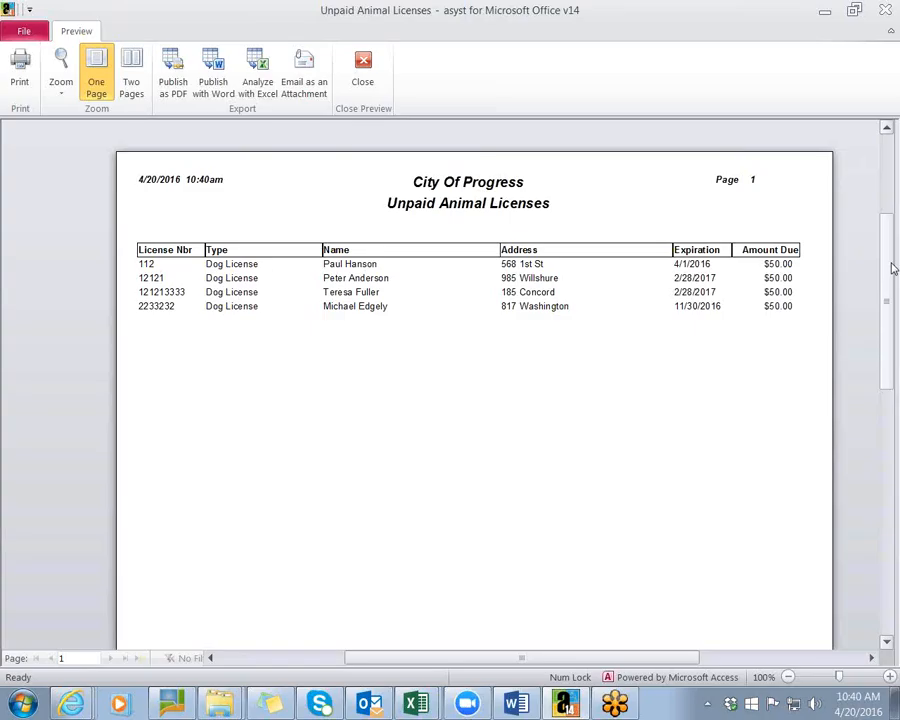
left_click(372, 88)
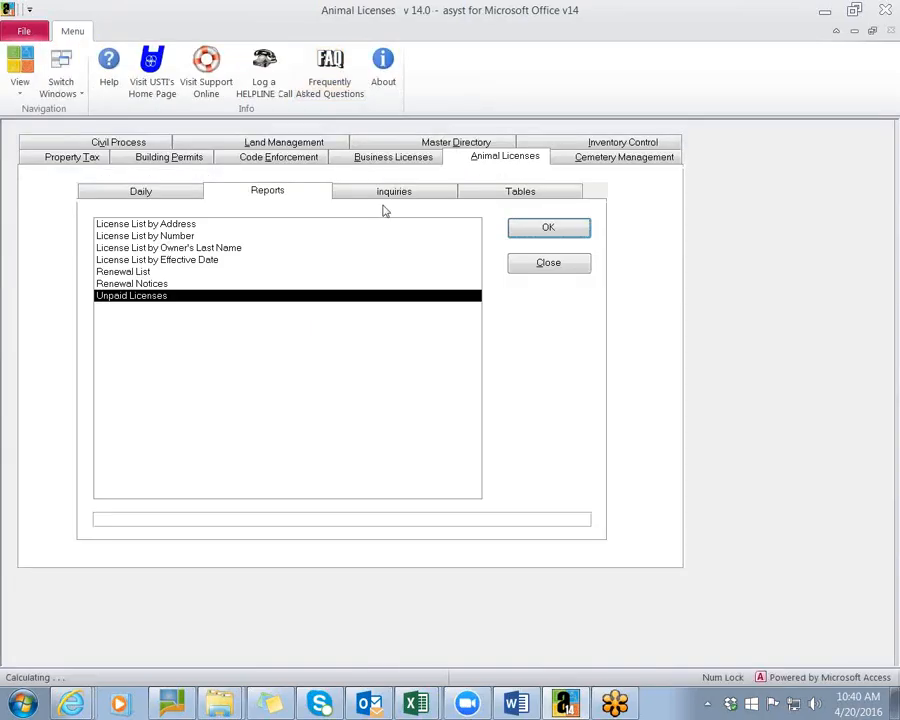
- Look up licenses in License Inquiry with blank criteria, view the record for the dog Trixie, and close the inquiry
left_click(376, 194)
left_click(155, 228)
left_click(524, 234)
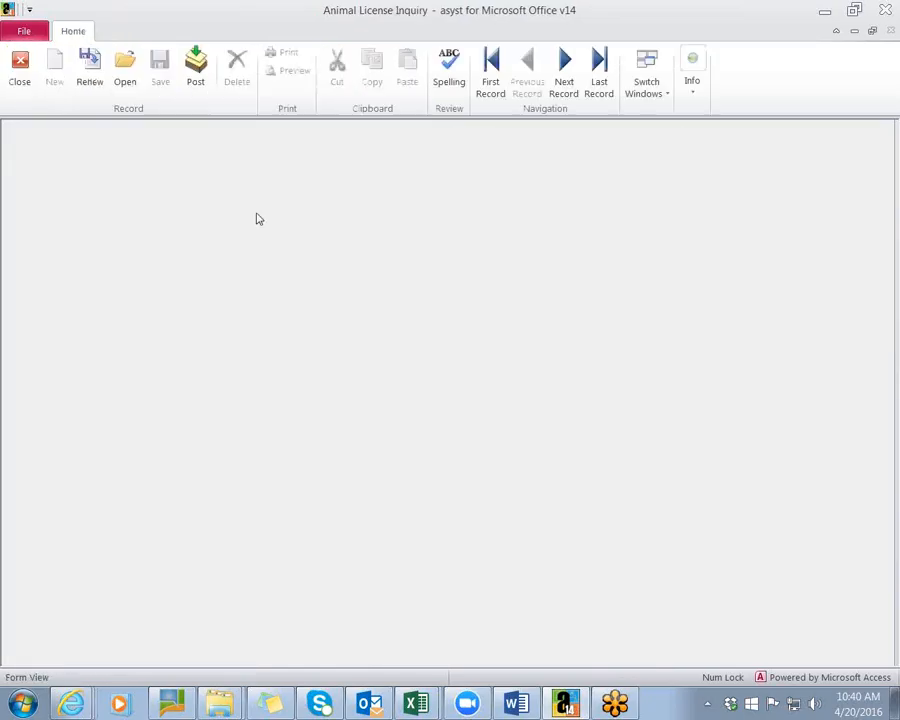
left_click(126, 82)
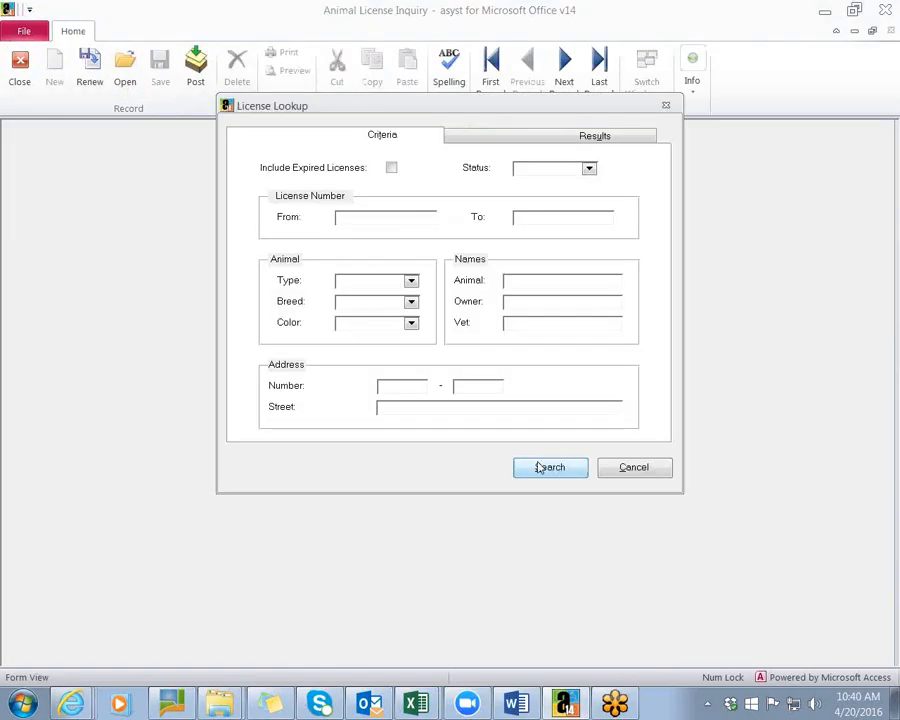
left_click(540, 467)
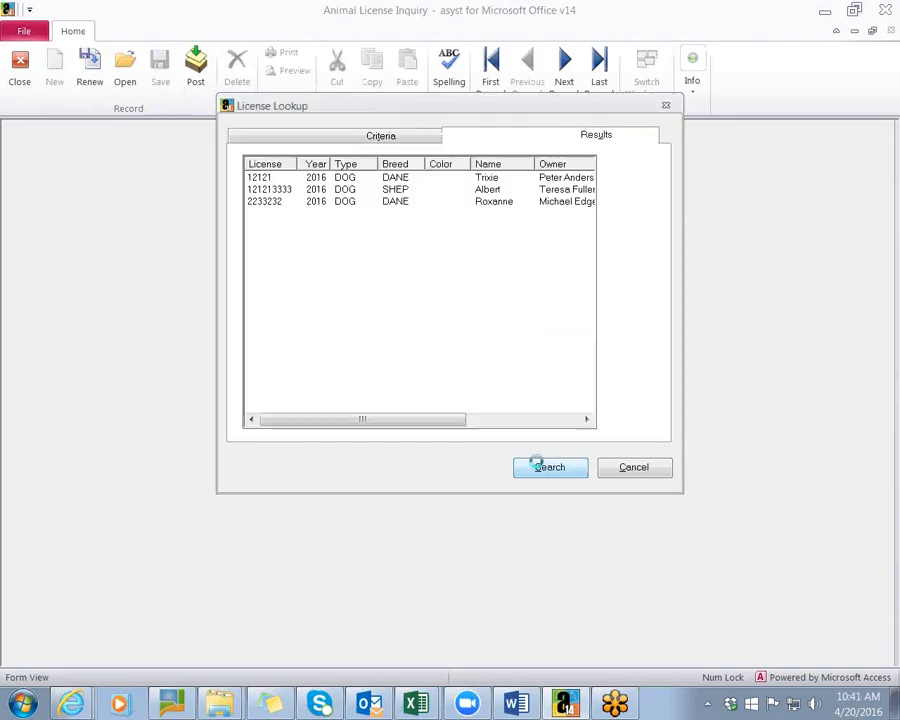
left_click(616, 168)
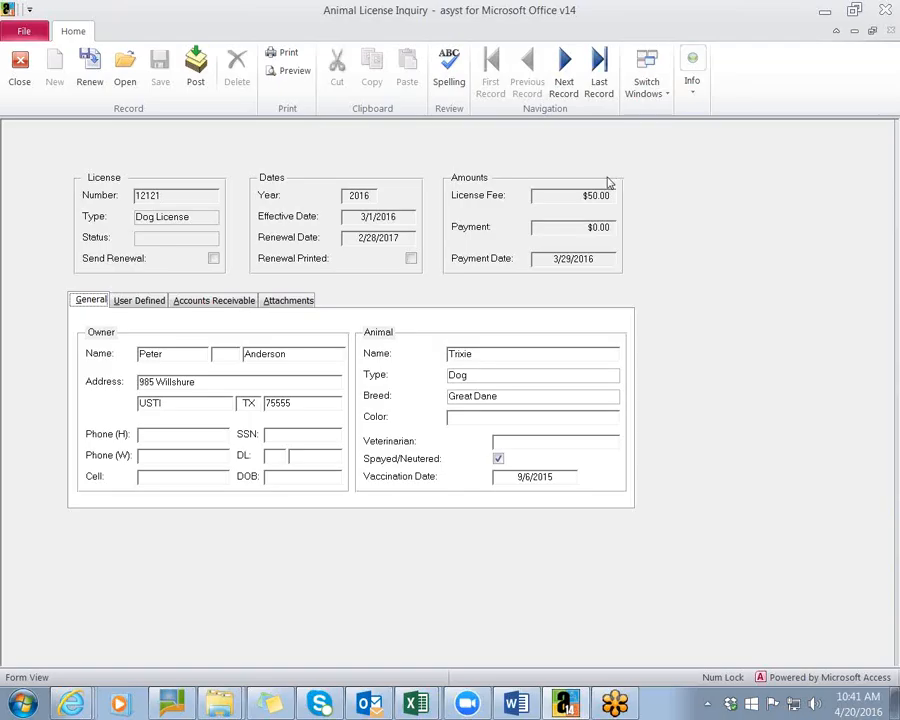
left_click(18, 80)
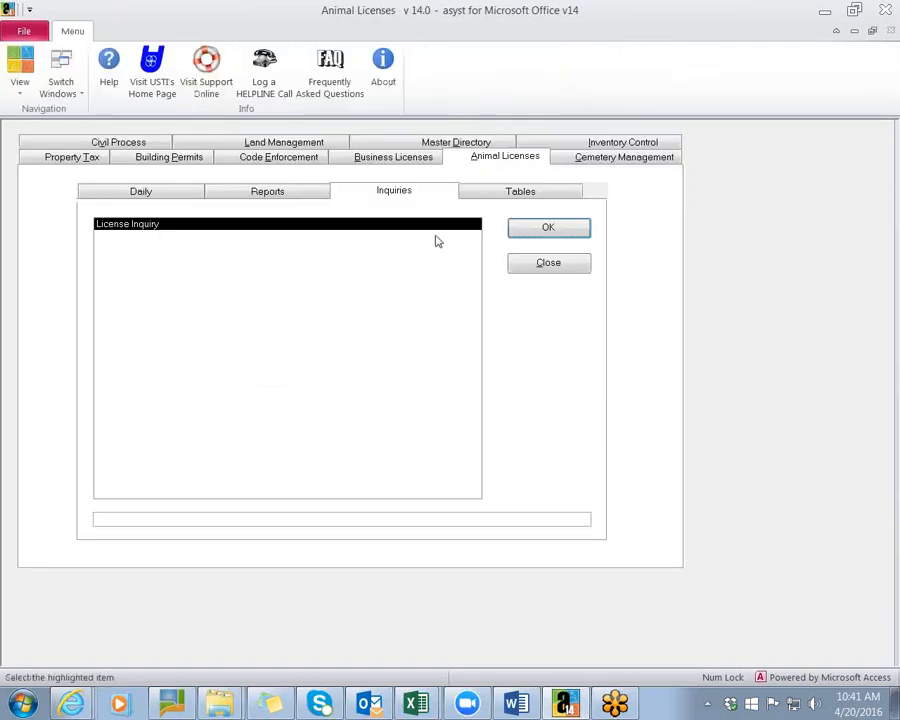
- Review the settings in Configuration Maintenance and the entries in License Type Maintenance, closing each without changes
left_click(474, 201)
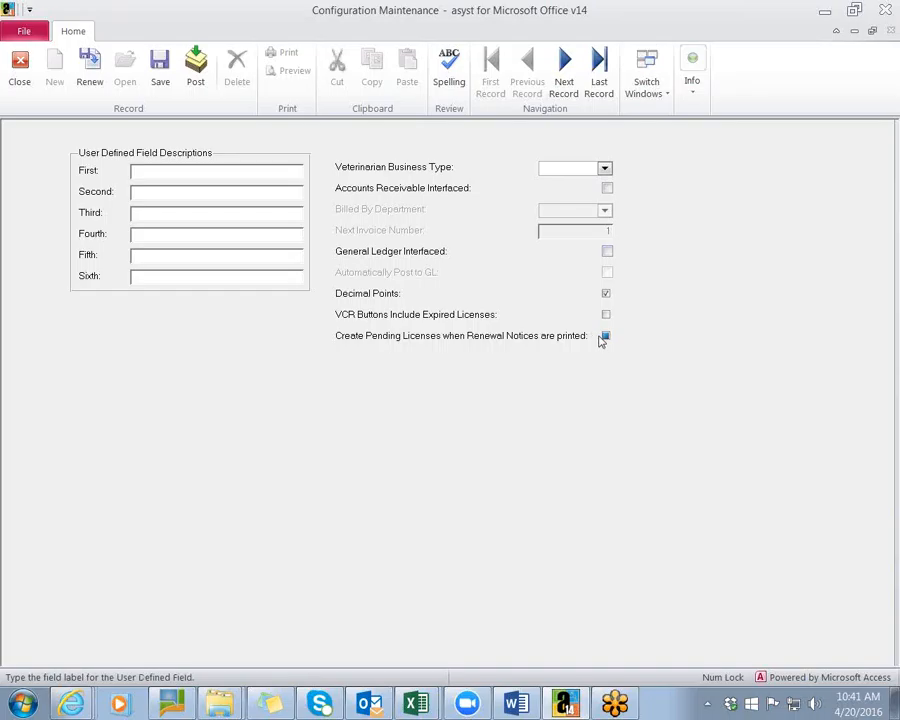
left_click(14, 80)
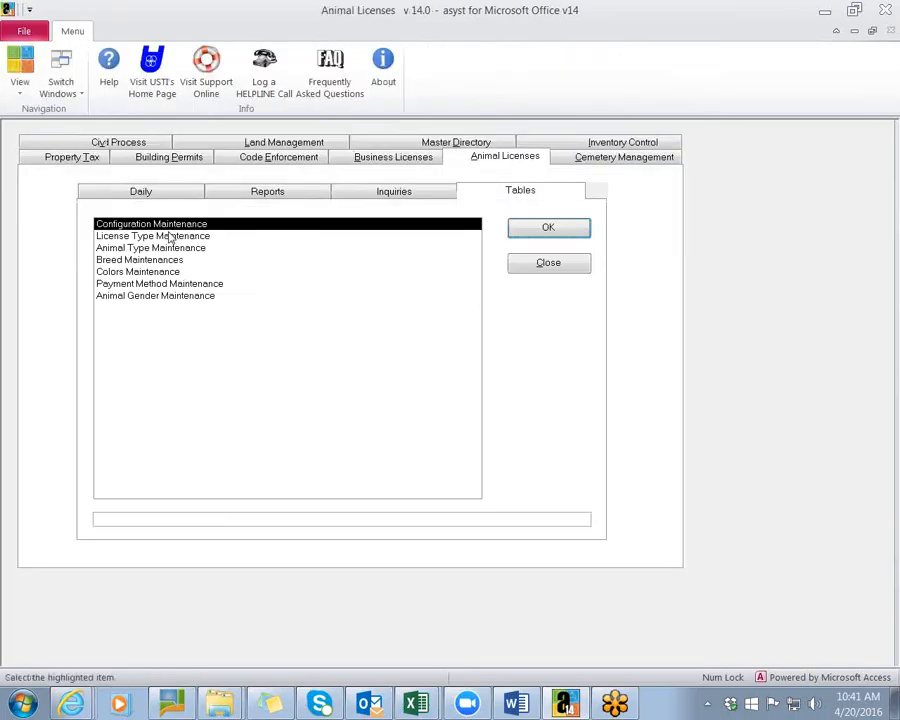
left_click(167, 235)
left_click(548, 229)
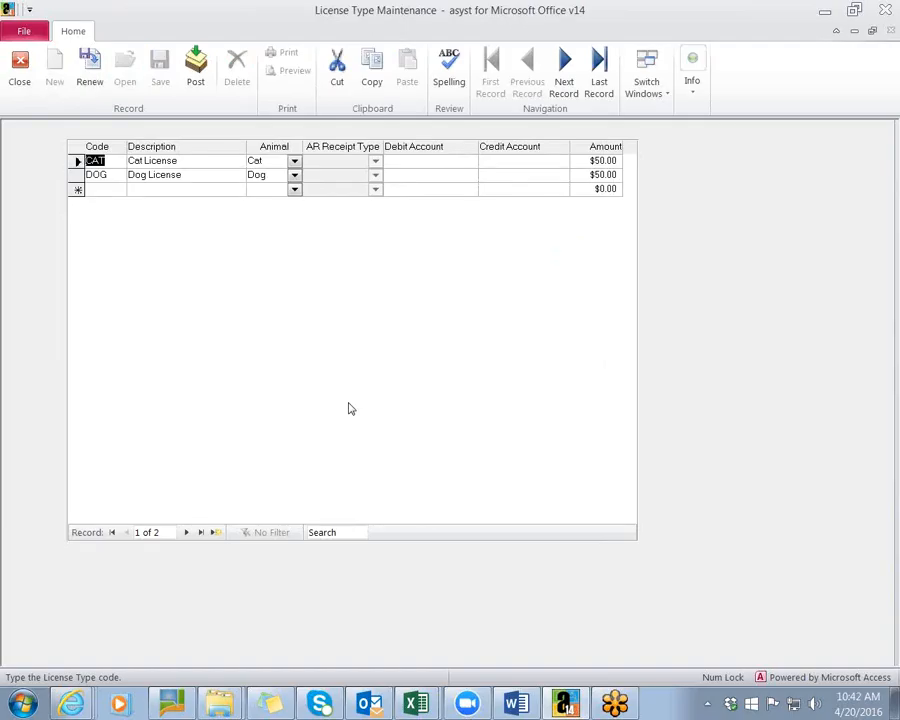
left_click(20, 68)
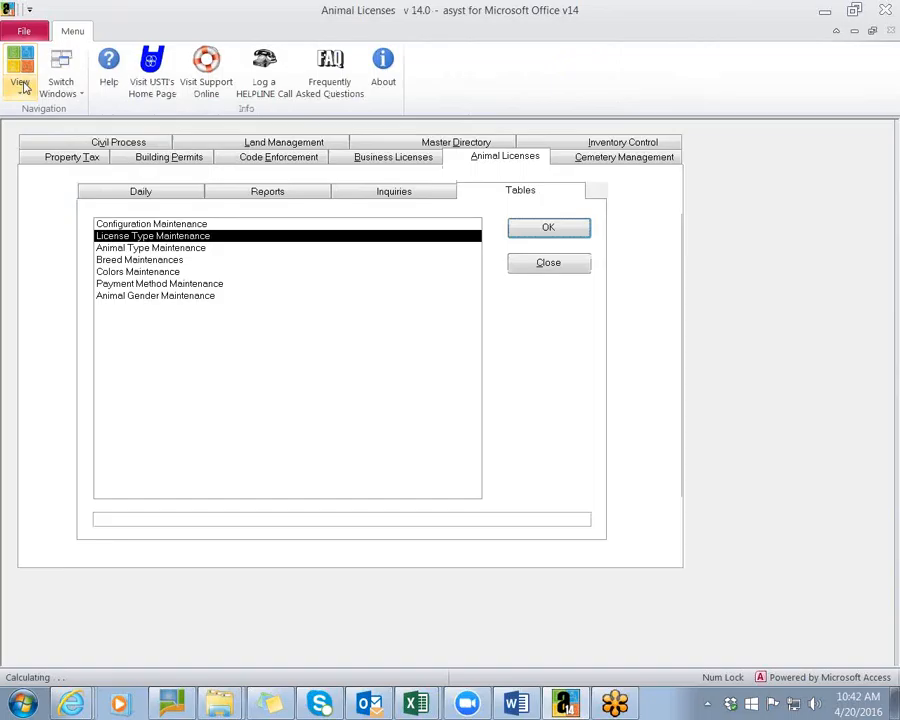
- Highlight the Breed, Colors and Payment Method maintenance tables in turn
left_click(147, 262)
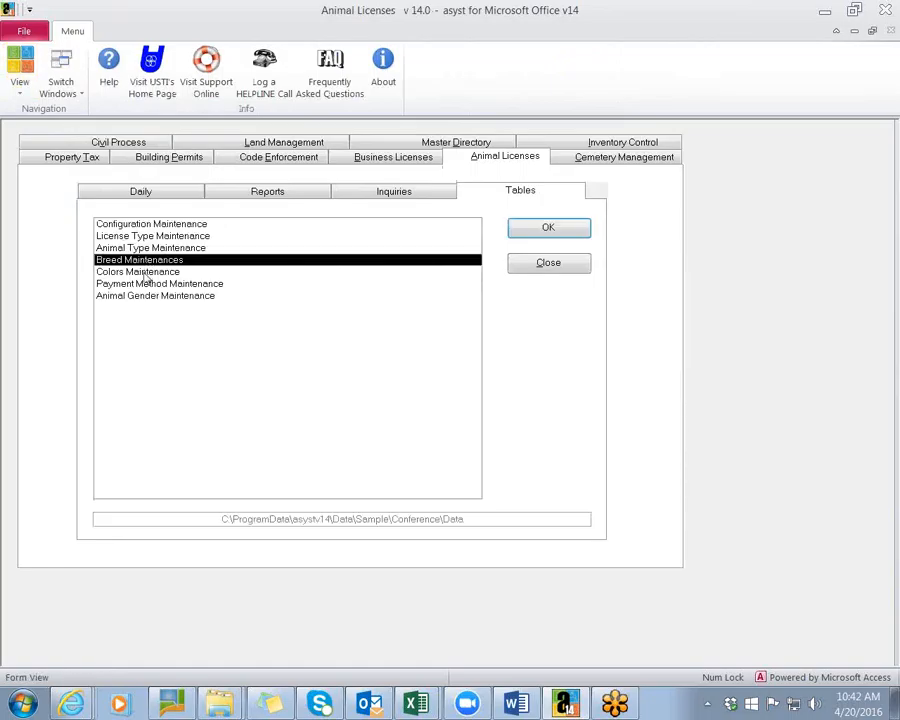
left_click(145, 274)
left_click(152, 286)
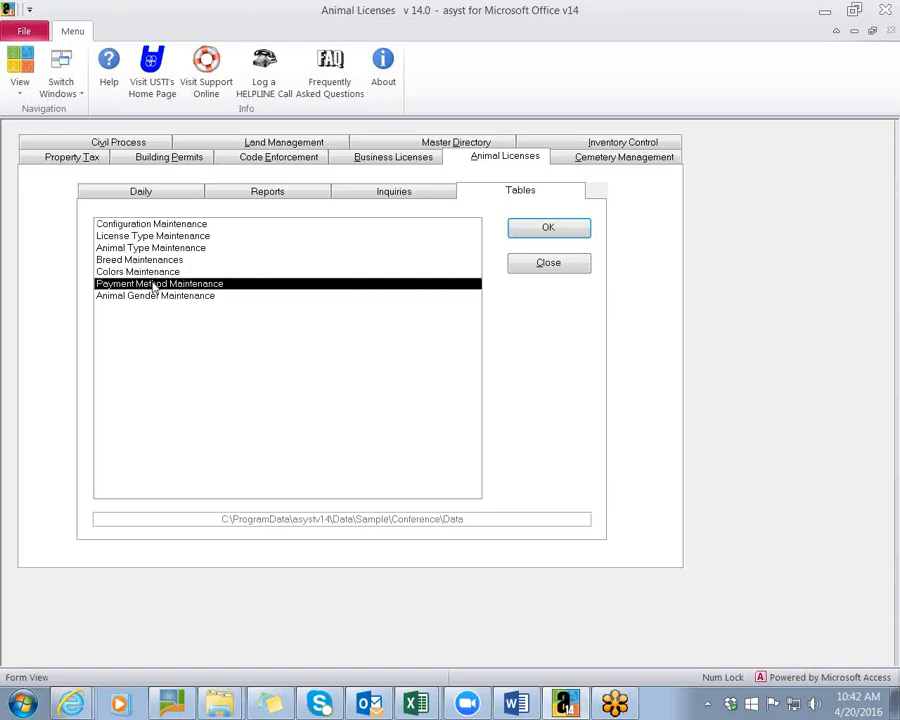
- Leave the Animal Licenses module, open the GL Control Report options in General Ledger, and expand the transaction source choices
left_click(168, 196)
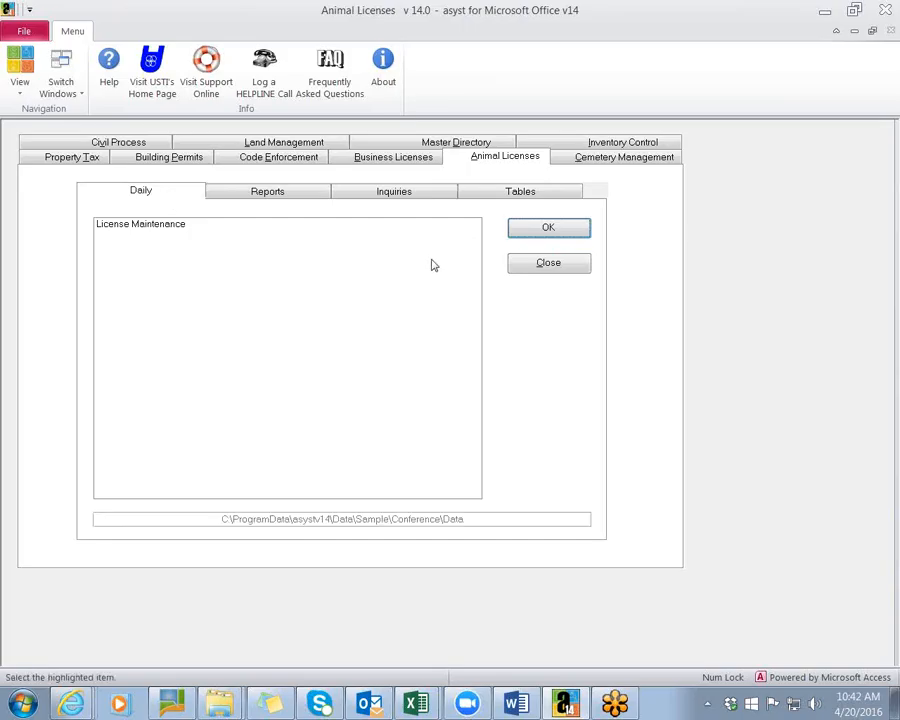
left_click(521, 266)
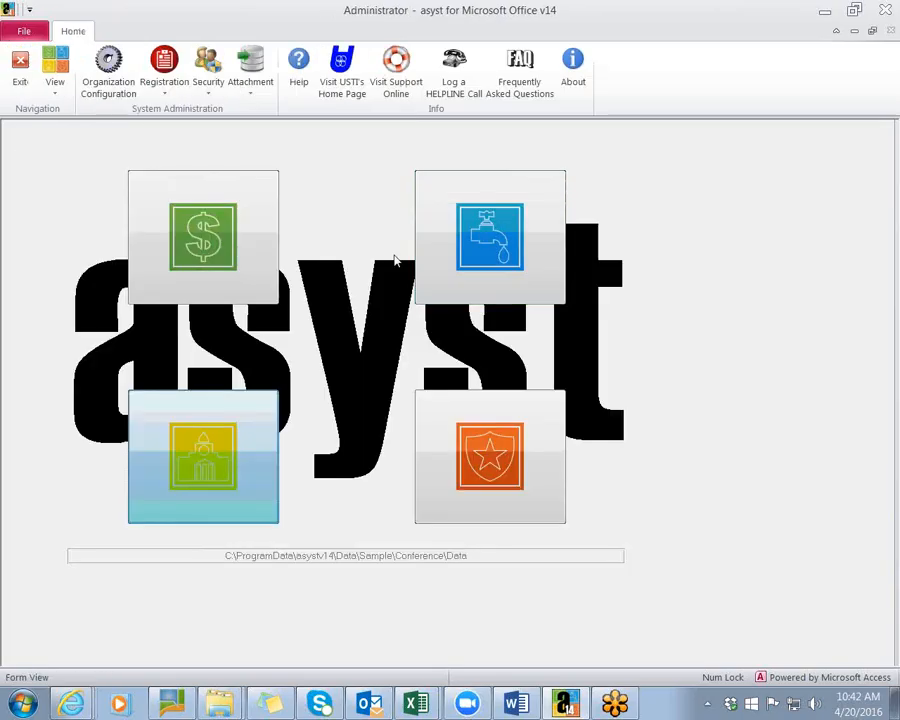
left_click(222, 238)
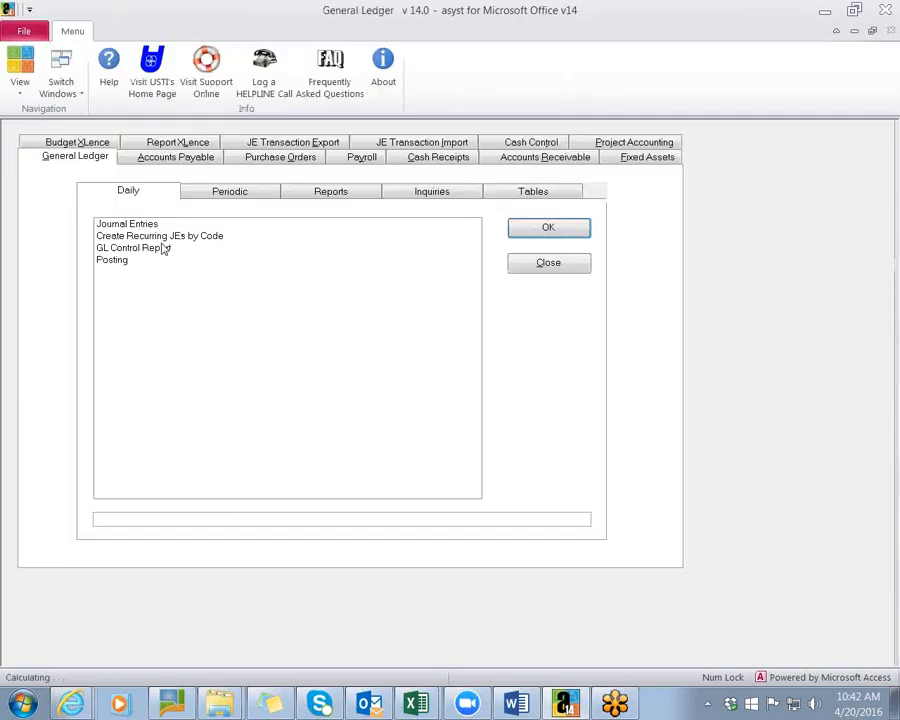
left_click(166, 248)
left_click(565, 233)
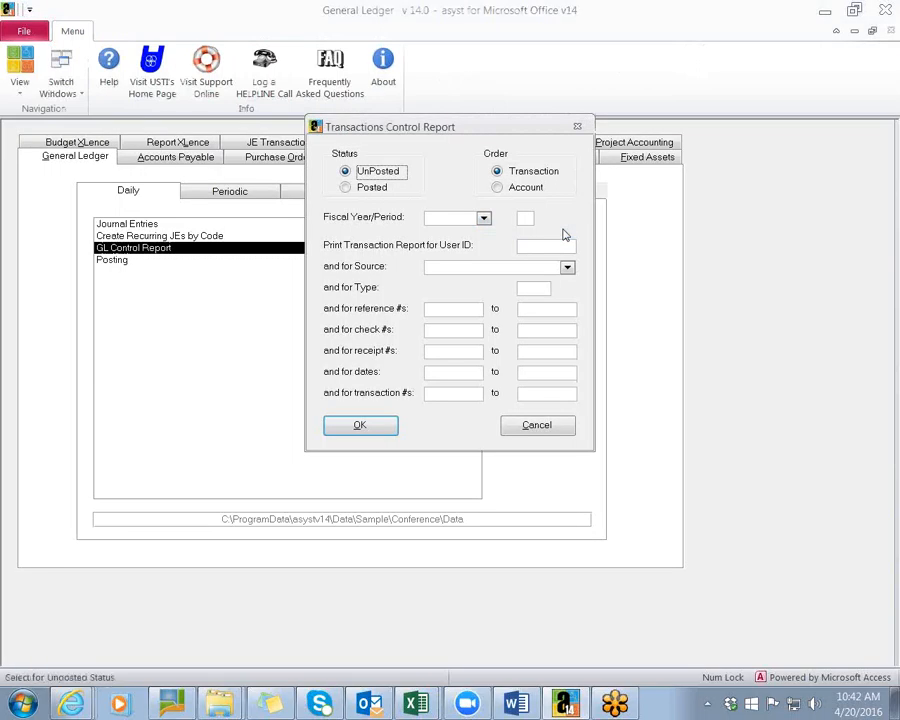
left_click(567, 267)
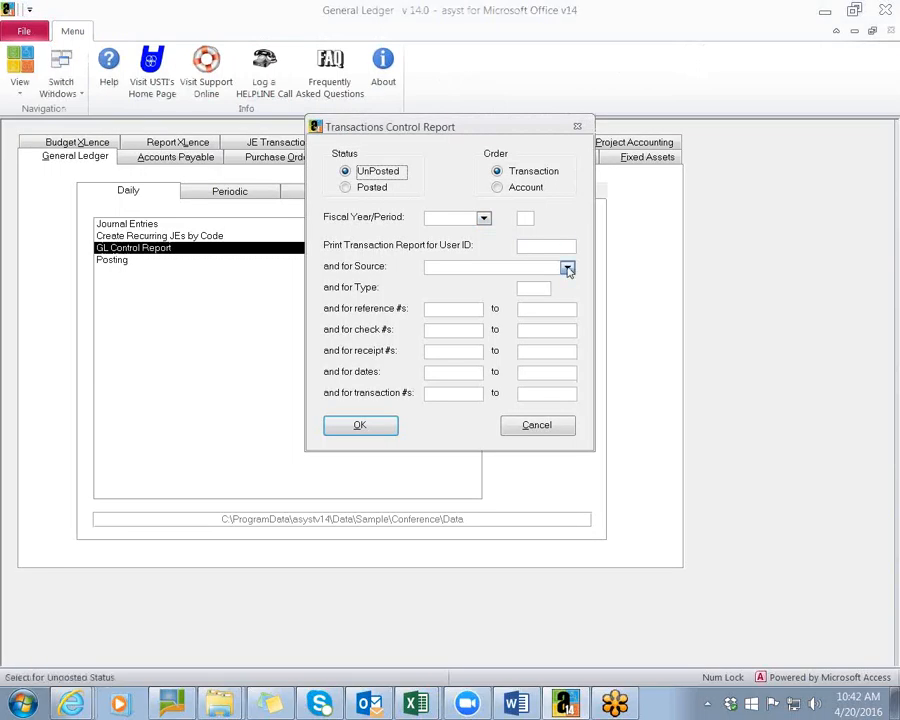